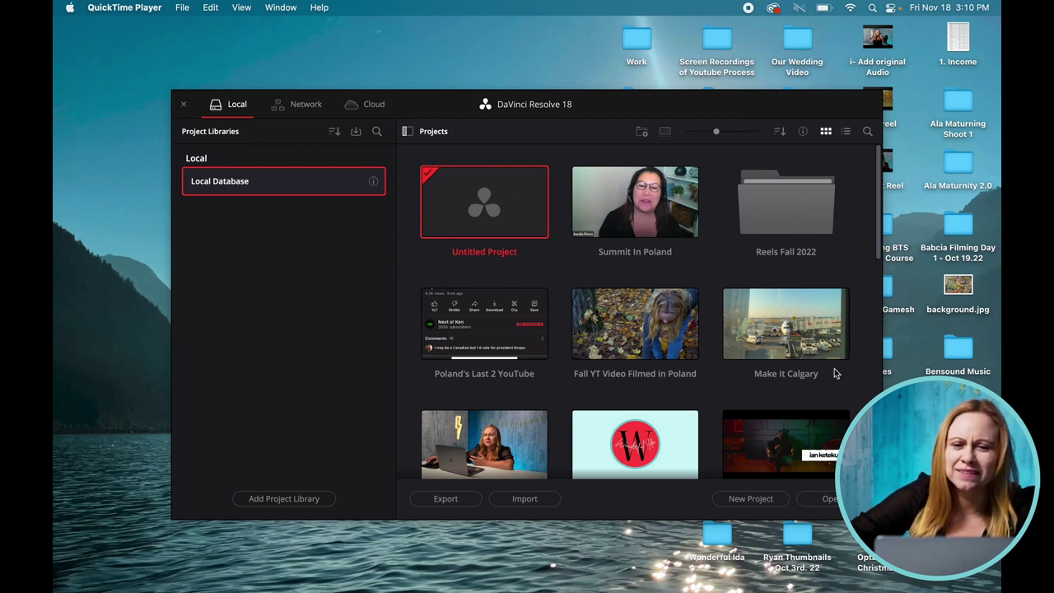
# Step: Open the Reels Fall 2022 folder to list its four reel projects
pyautogui.doubleClick(773, 201)
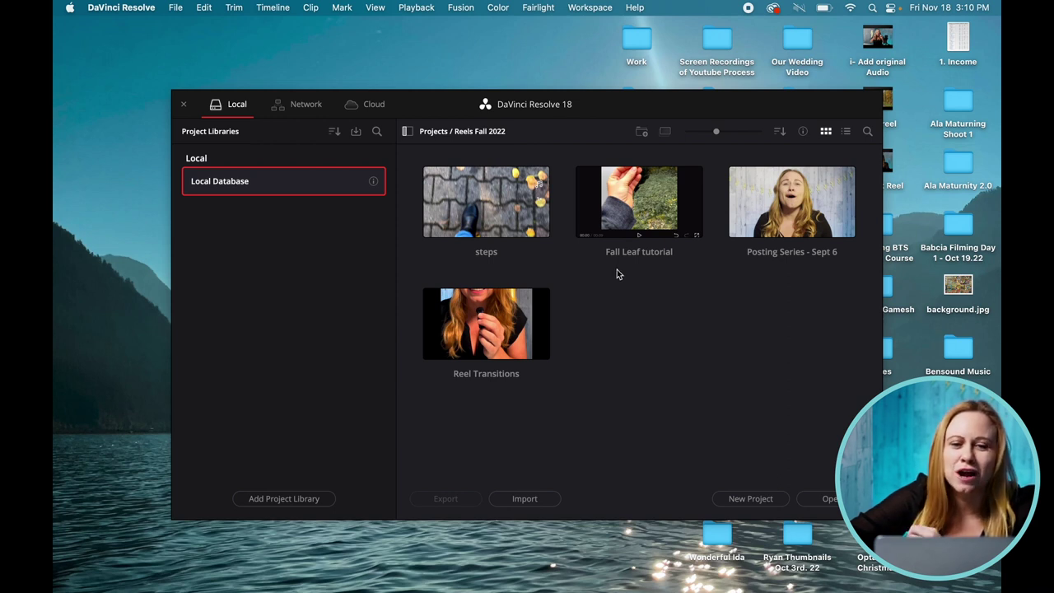
# Step: Create and open a new project named 'Video Ideas Reels' in the Reels Fall 2022 folder
pyautogui.rightClick(607, 310)
pyautogui.click(581, 280)
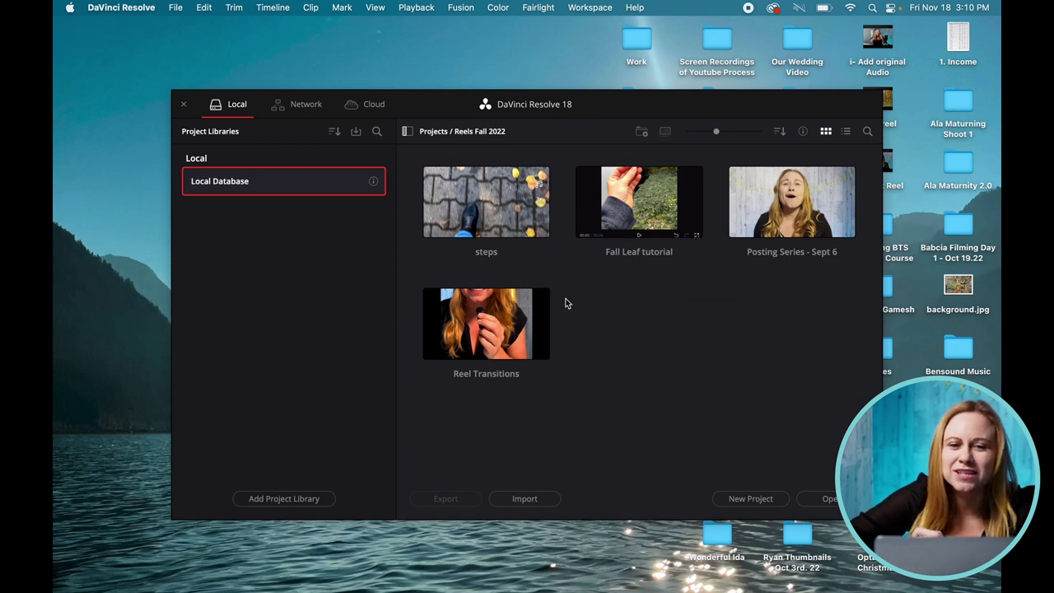
pyautogui.rightClick(599, 310)
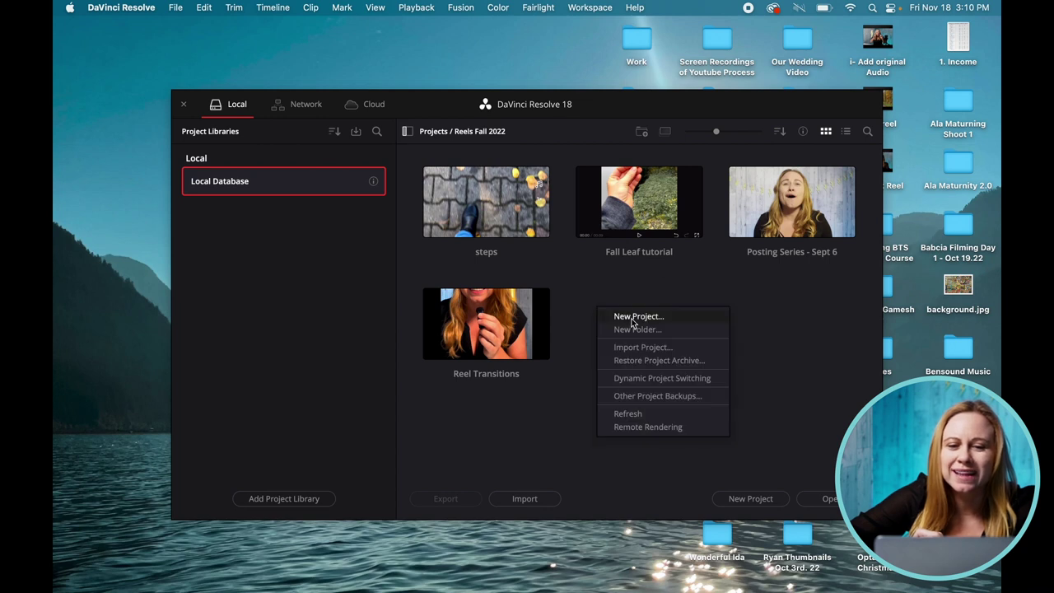
pyautogui.click(625, 320)
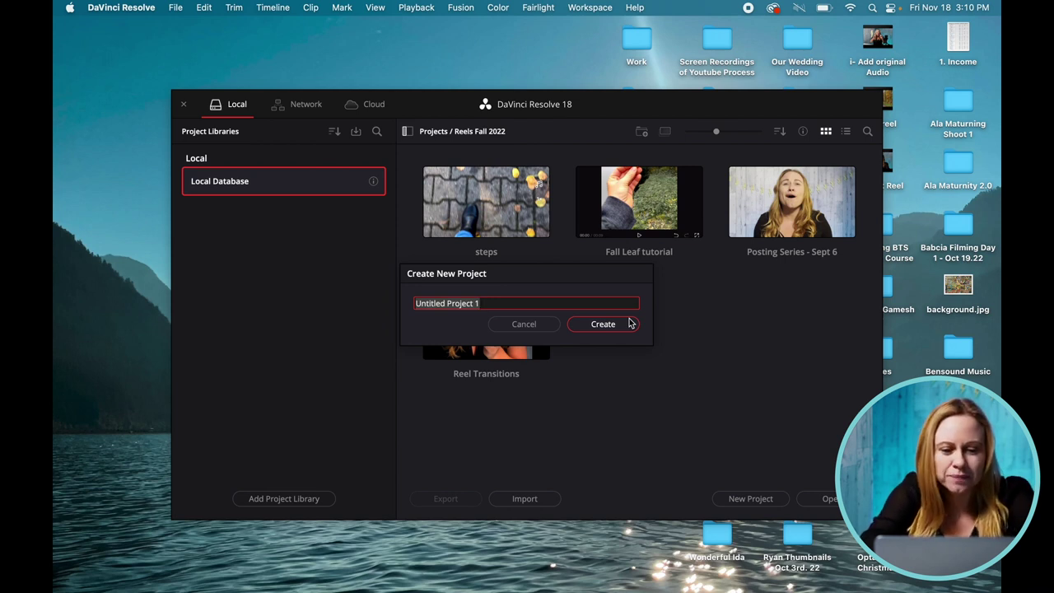
pyautogui.write('Vide')
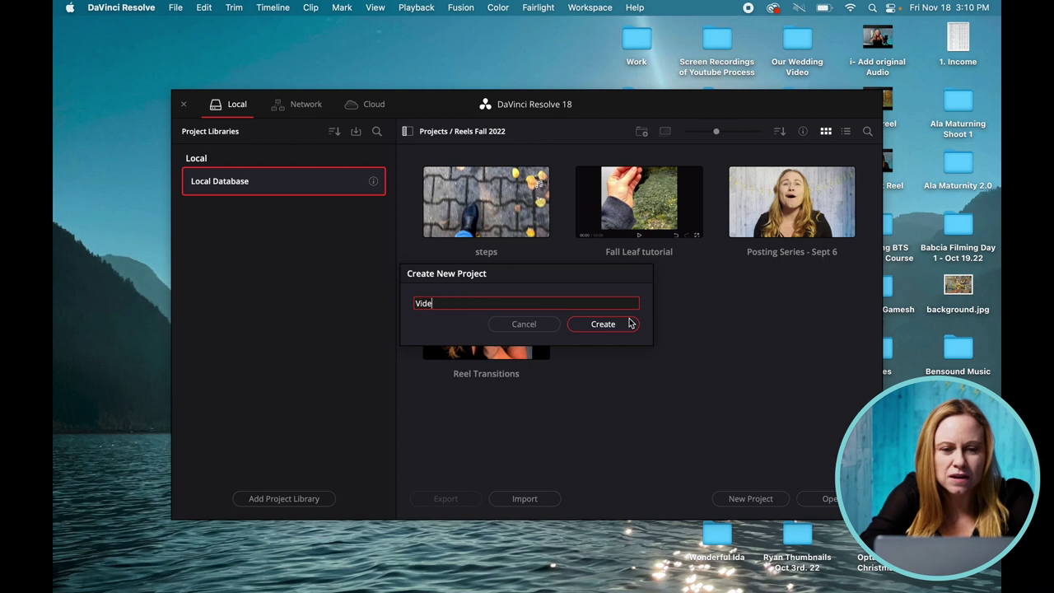
pyautogui.write('o Ideas Reels')
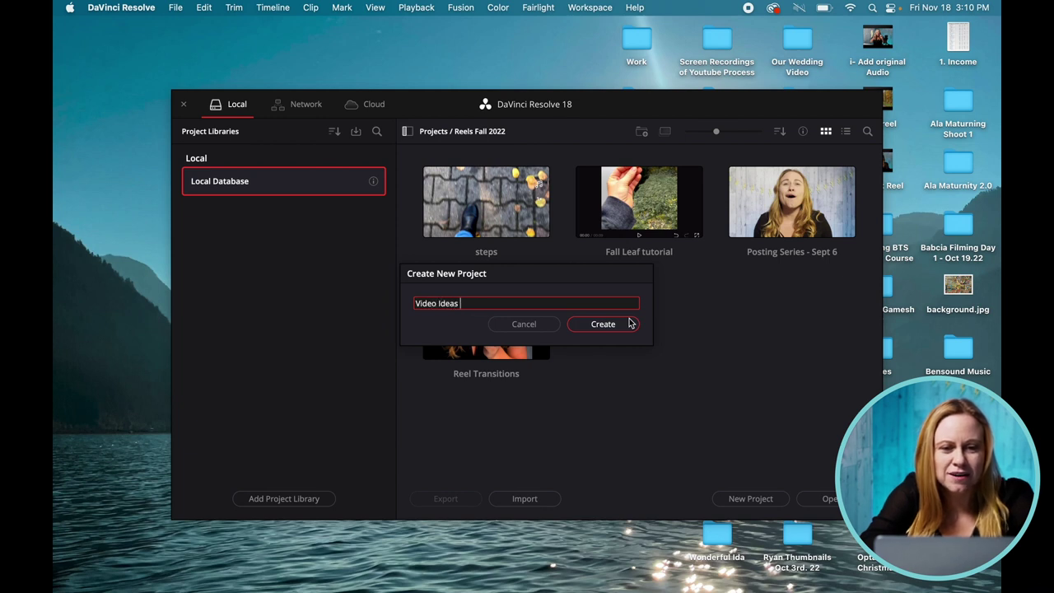
pyautogui.click(604, 324)
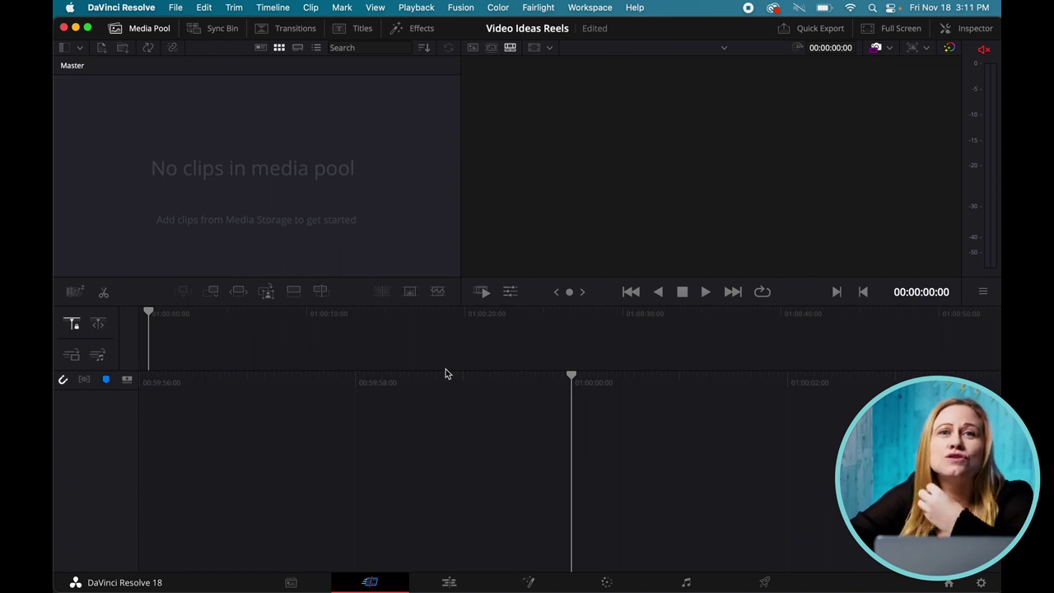
# Step: Tour the Media, Cut, Edit, Fusion, Color, Fairlight and Deliver pages, ending on Edit
pyautogui.click(293, 583)
pyautogui.click(369, 583)
pyautogui.click(449, 582)
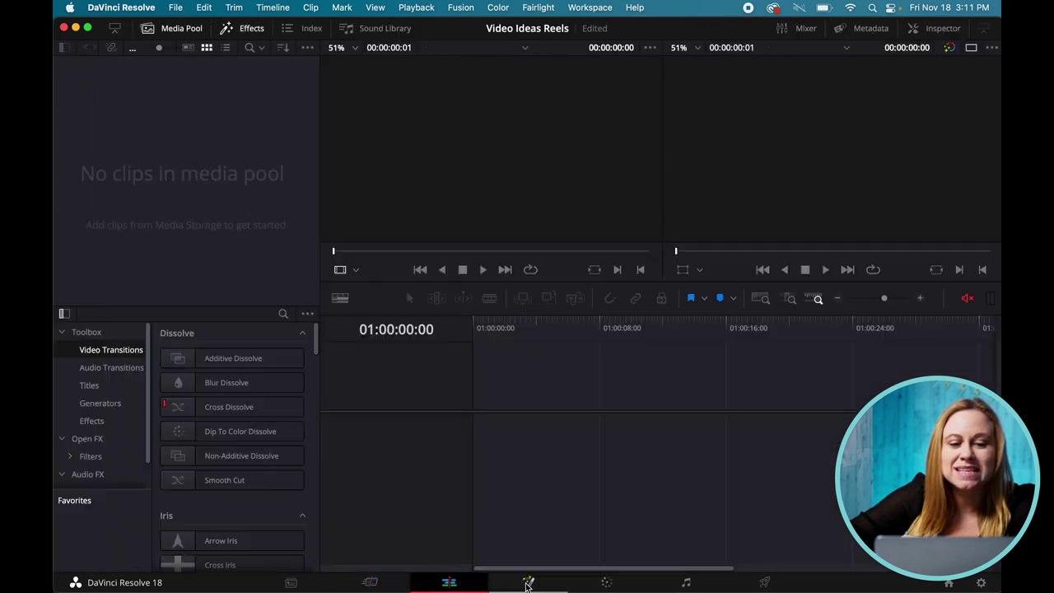
pyautogui.click(528, 583)
pyautogui.click(606, 582)
pyautogui.click(686, 583)
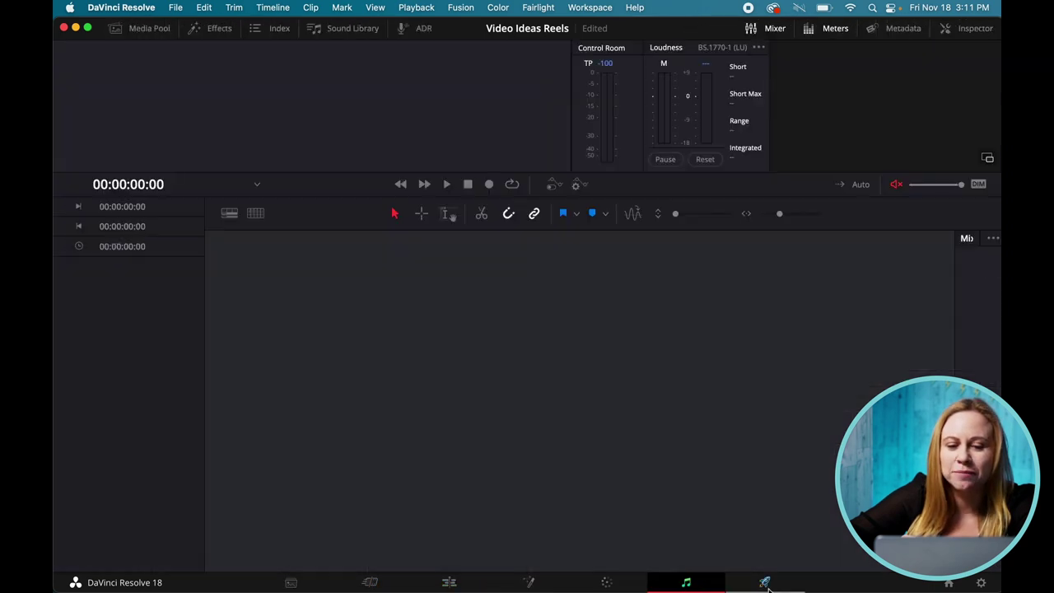
pyautogui.click(765, 583)
pyautogui.click(293, 582)
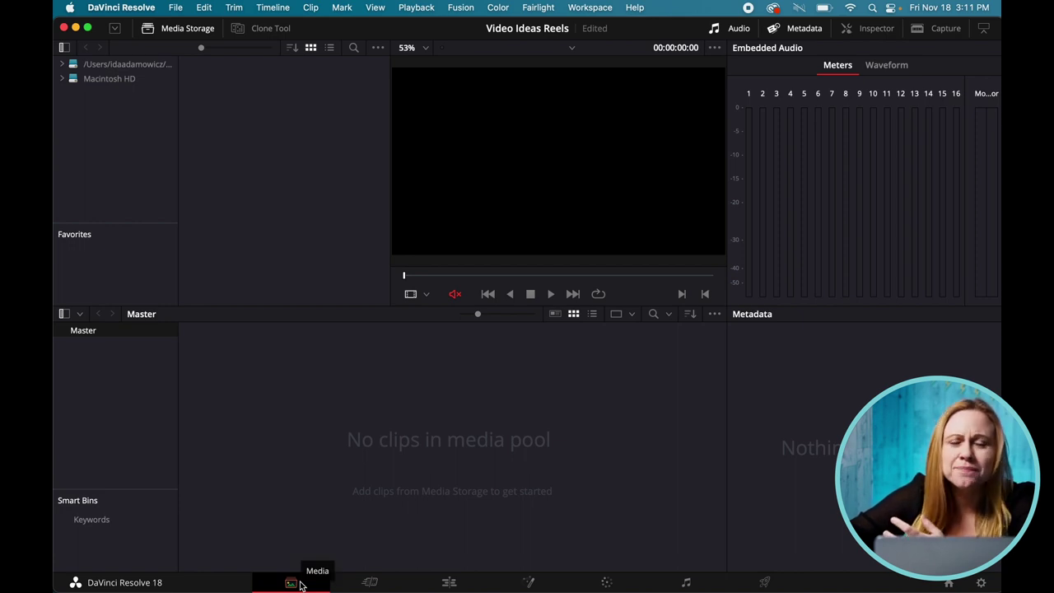
pyautogui.click(370, 583)
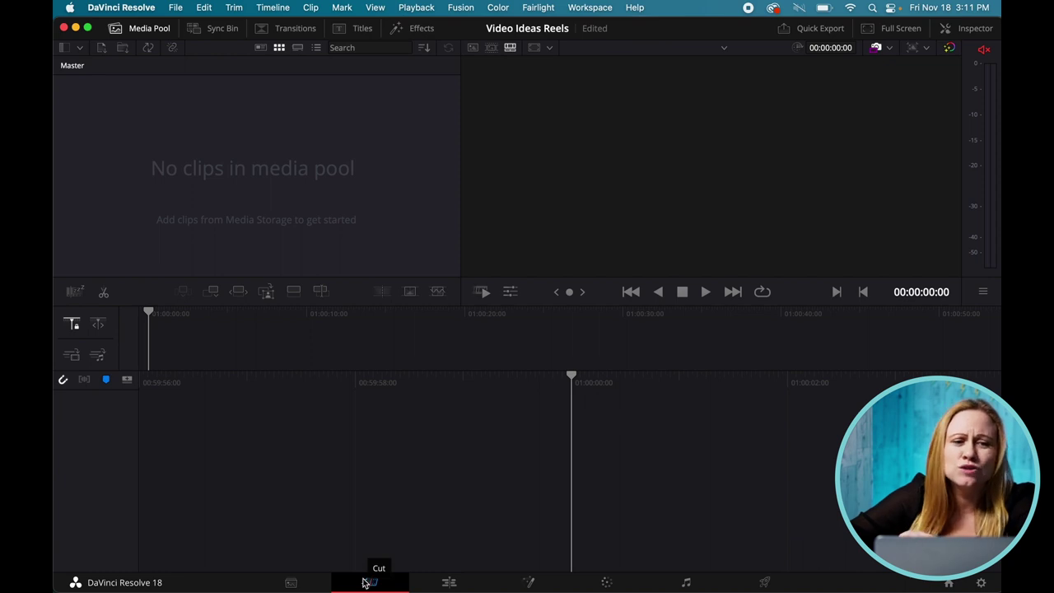
pyautogui.click(448, 582)
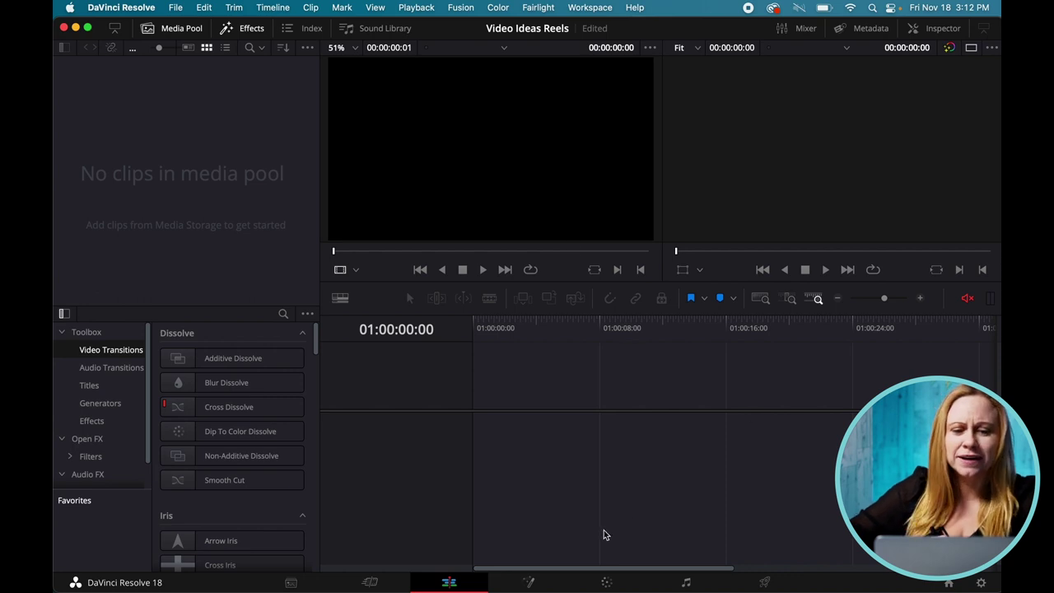
pyautogui.click(532, 582)
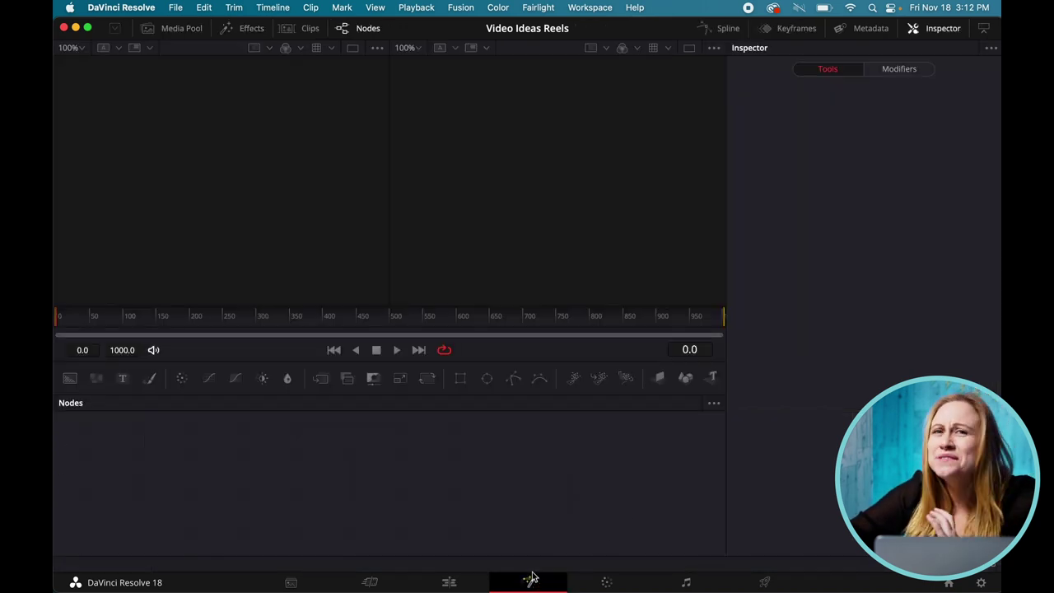
pyautogui.click(607, 582)
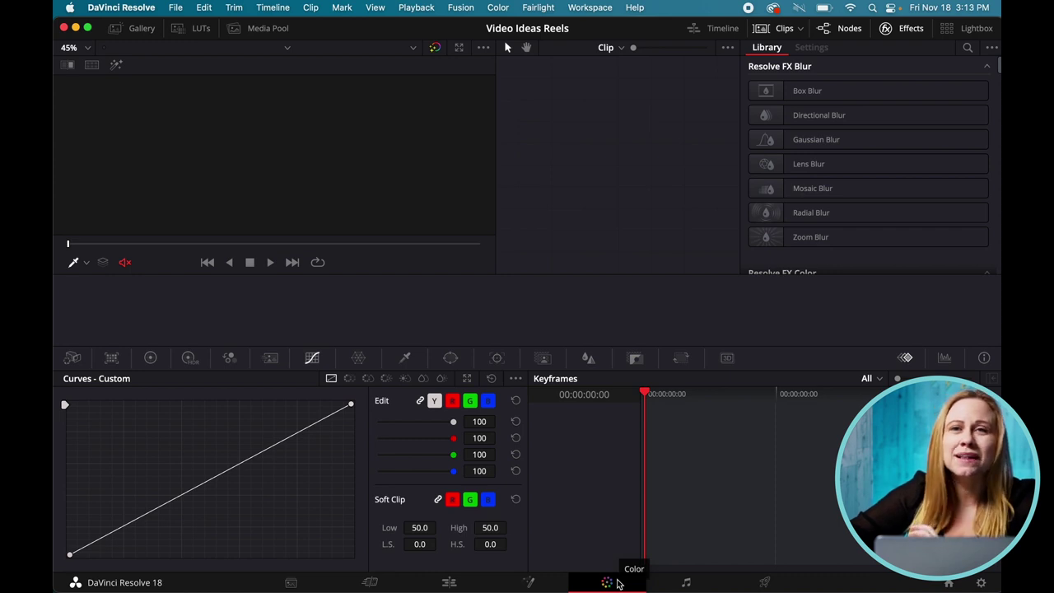
pyautogui.click(688, 583)
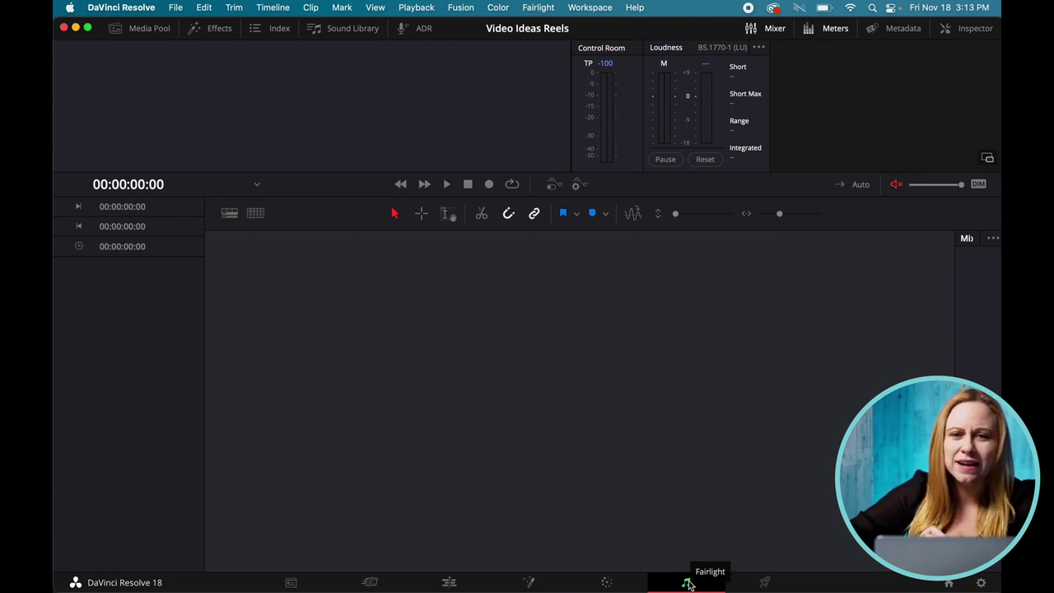
pyautogui.click(757, 585)
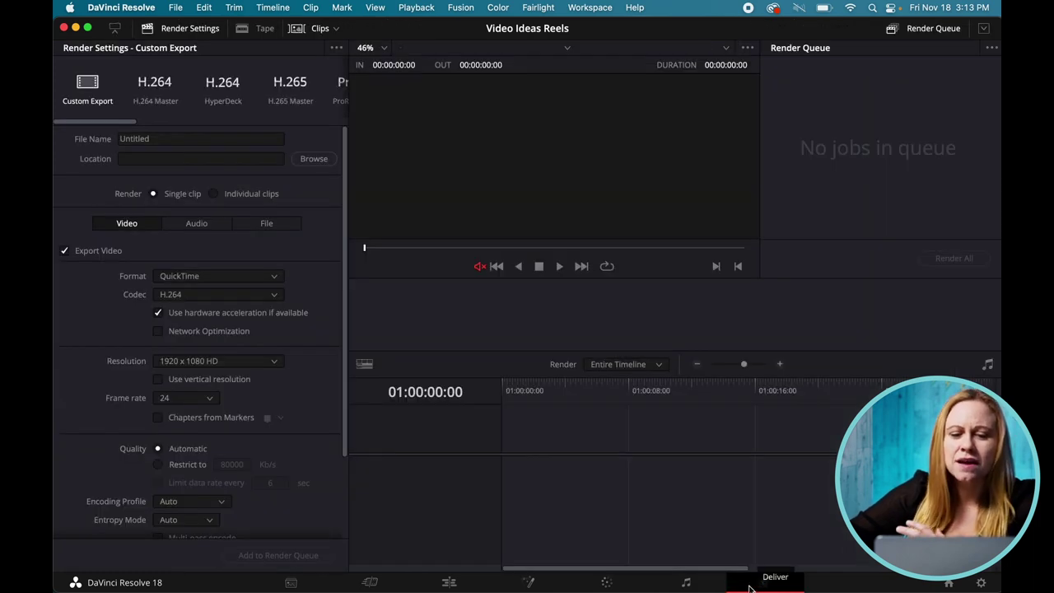
pyautogui.click(458, 582)
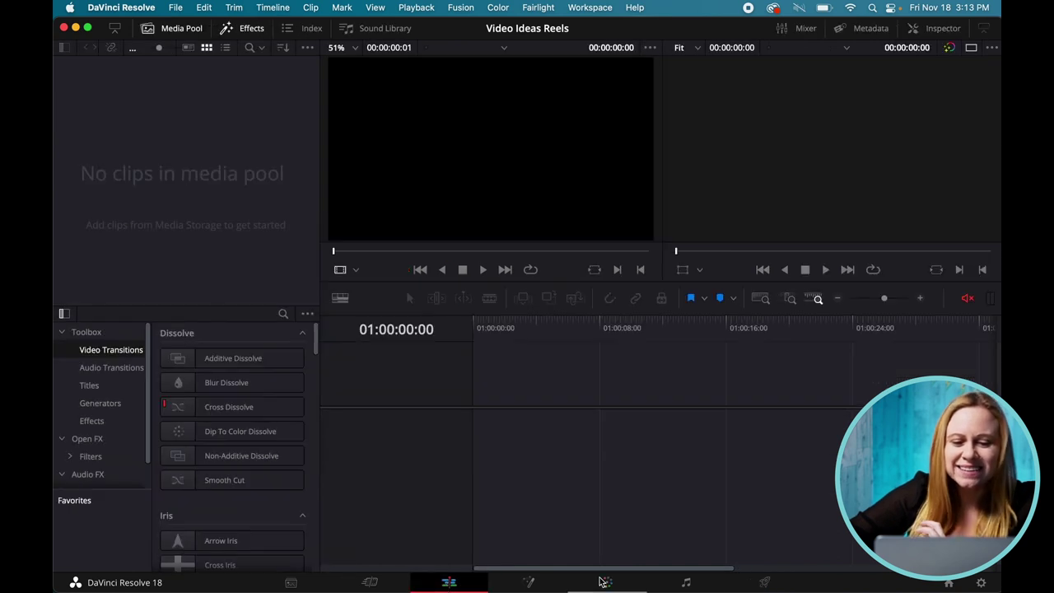
pyautogui.click(605, 582)
pyautogui.click(766, 582)
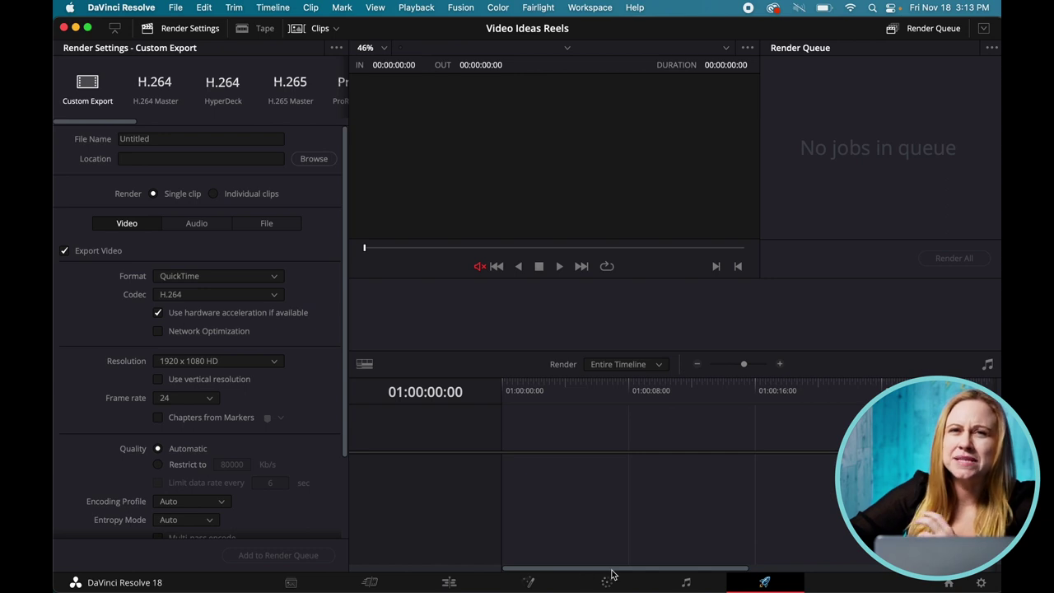
pyautogui.click(449, 582)
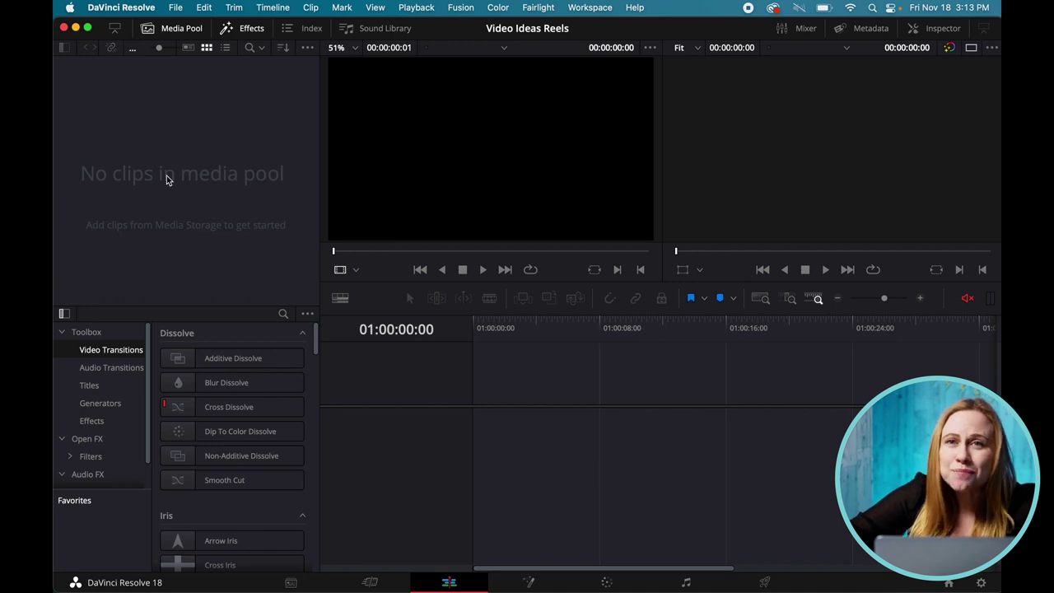
# Step: Bring up and dismiss the empty media pool's context menu a few times
pyautogui.rightClick(183, 128)
pyautogui.moveTo(370, 135)
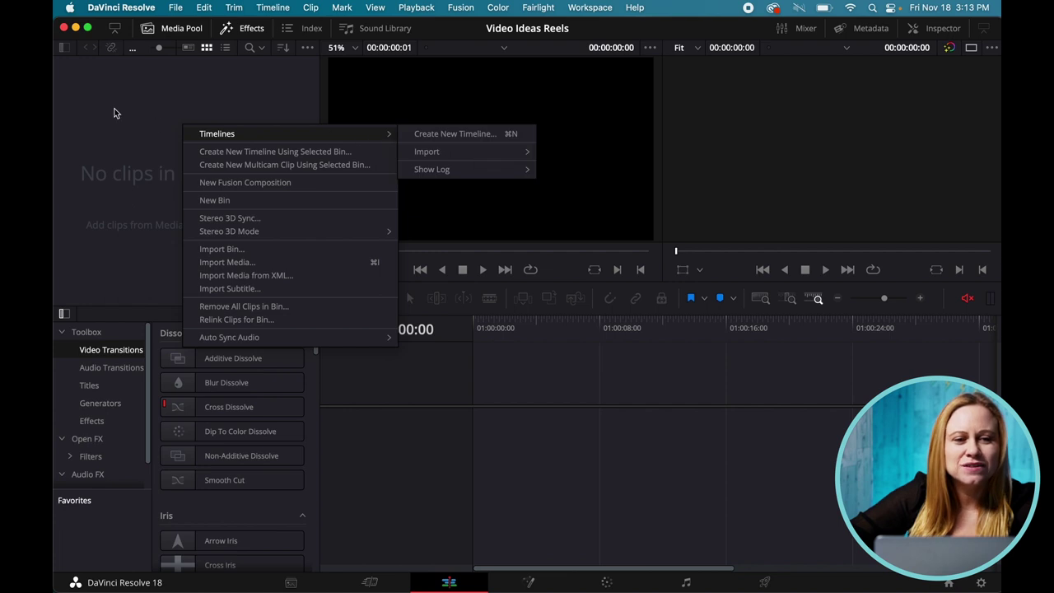
pyautogui.click(115, 113)
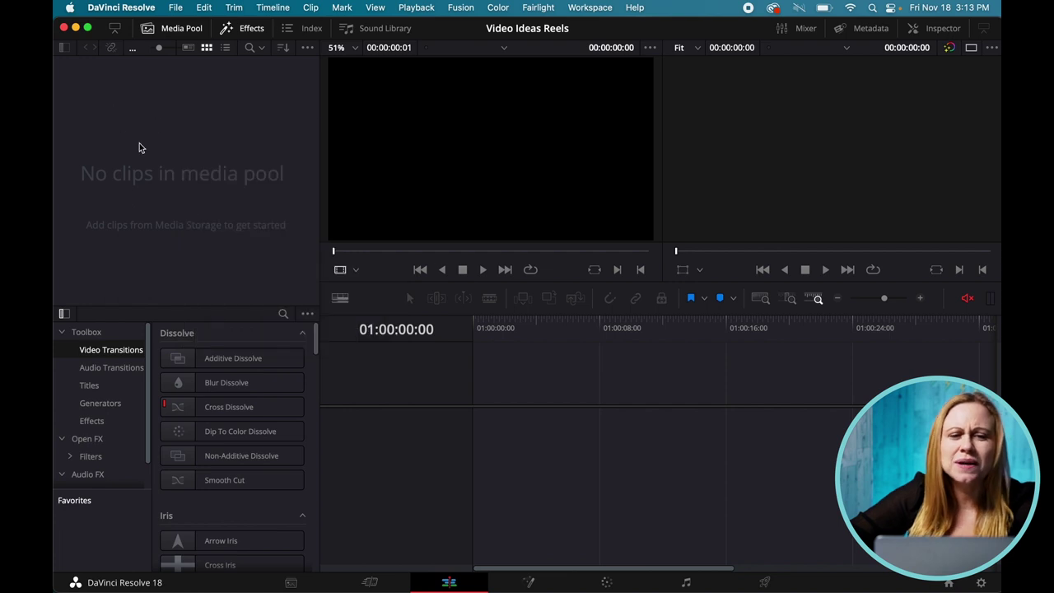
pyautogui.rightClick(193, 198)
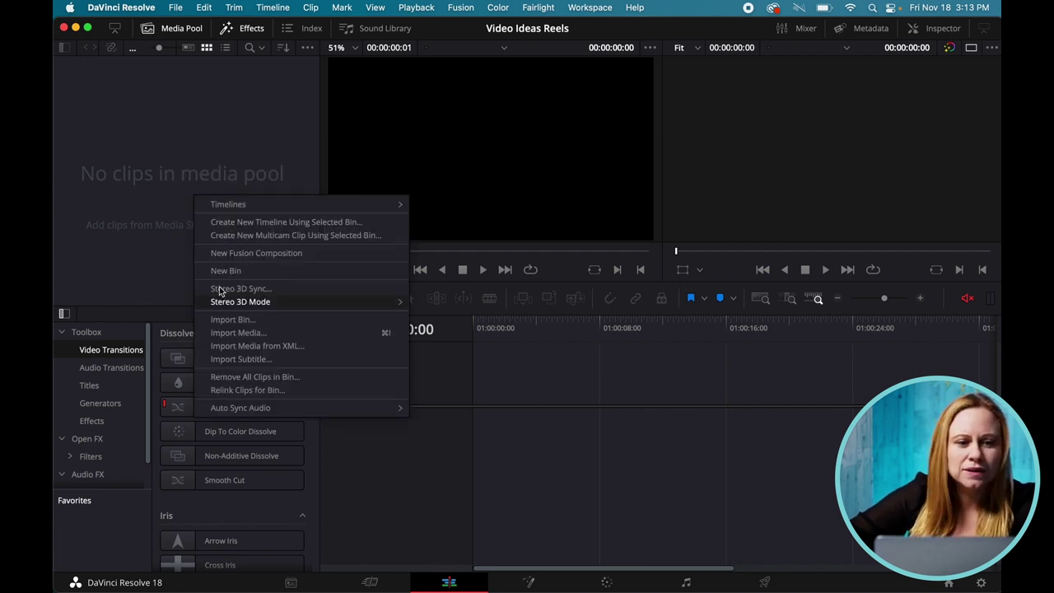
pyautogui.rightClick(145, 186)
pyautogui.click(183, 114)
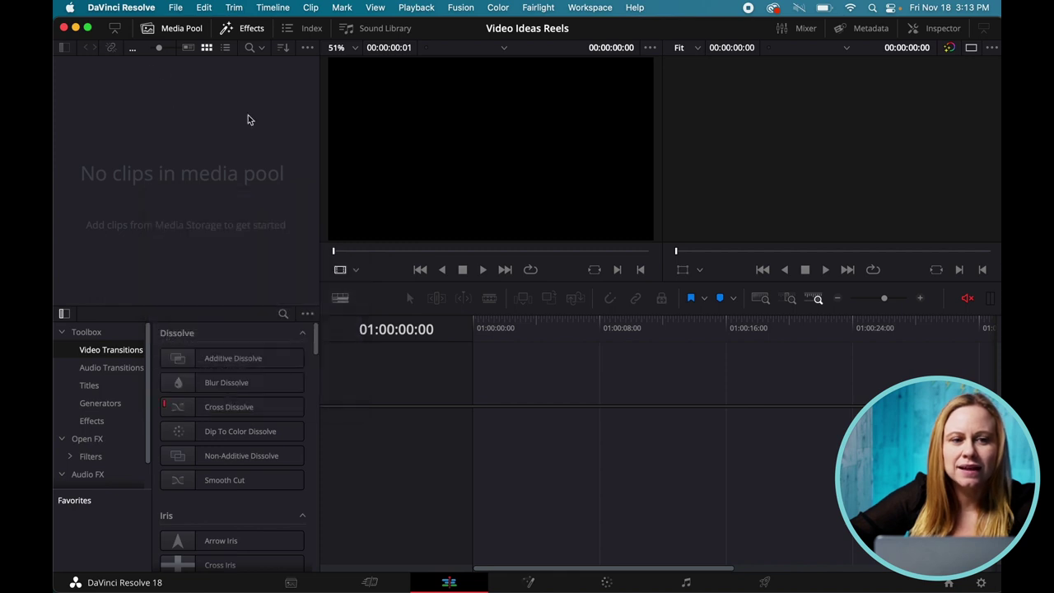
# Step: Toggle the media pool off and on, then open Import Media and close it
pyautogui.click(180, 29)
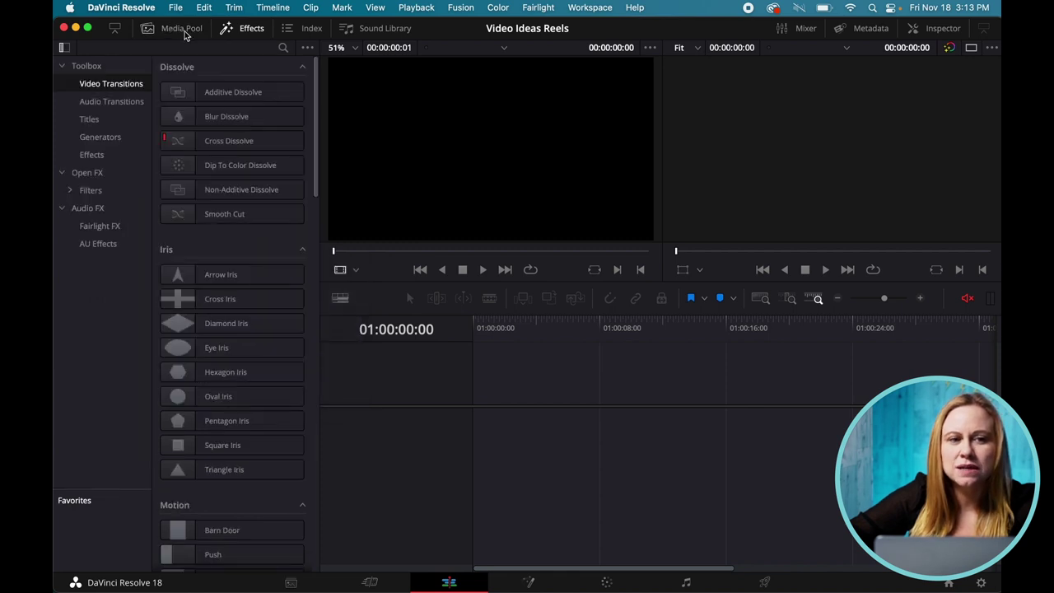
pyautogui.click(192, 32)
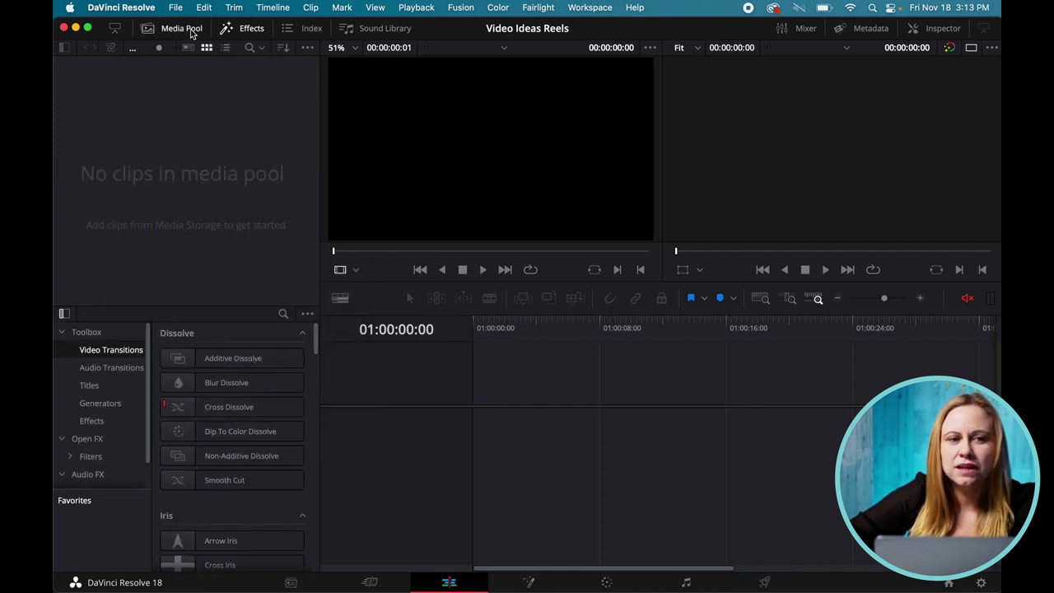
pyautogui.rightClick(176, 143)
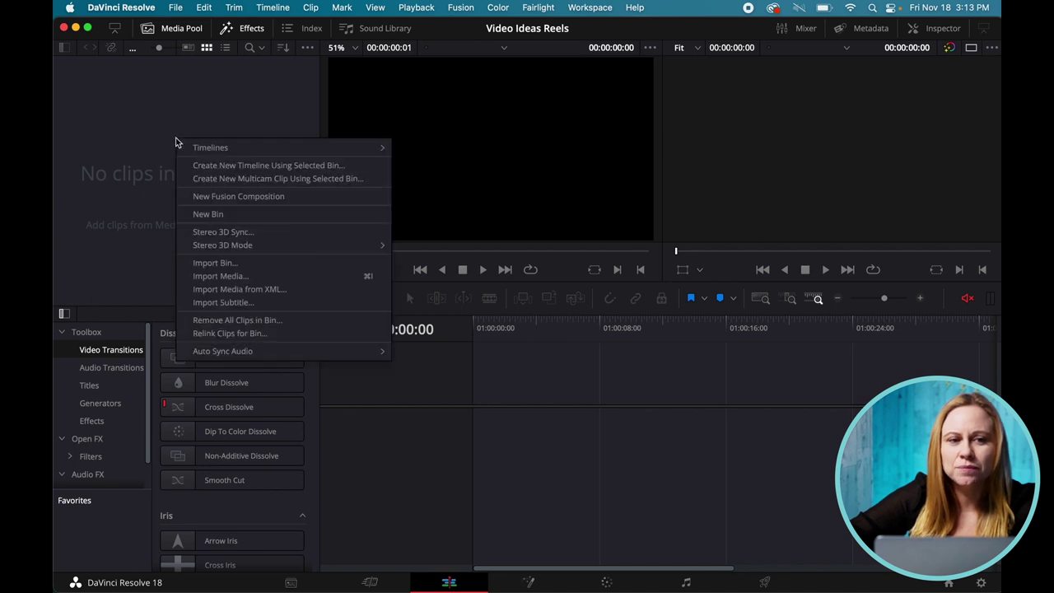
pyautogui.click(227, 279)
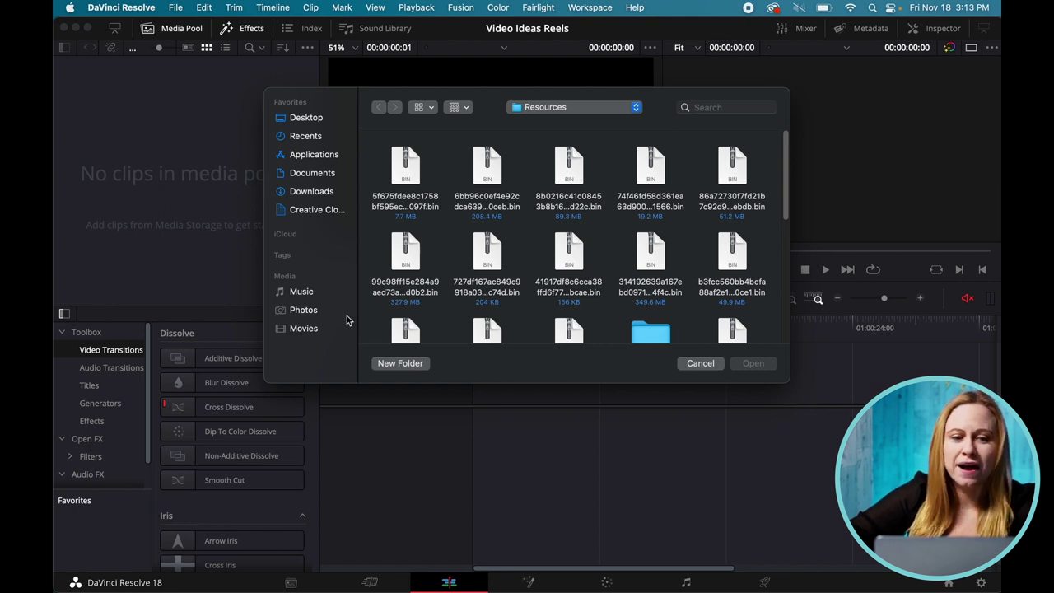
pyautogui.click(705, 366)
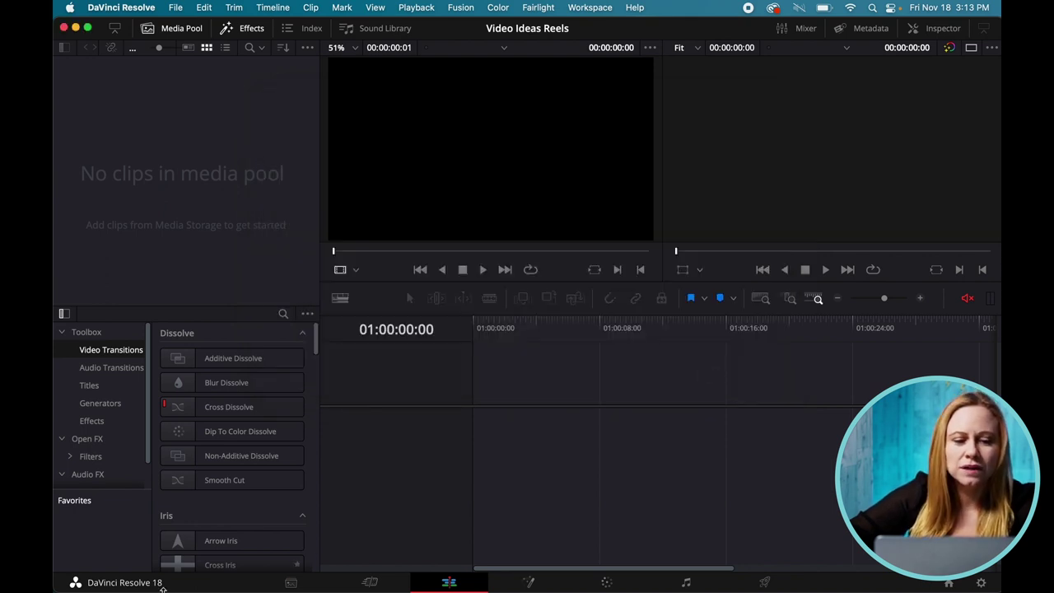
# Step: In Finder, open the Video Idea Reels folder on the Desktop
pyautogui.moveTo(56, 73)
pyautogui.click(71, 43)
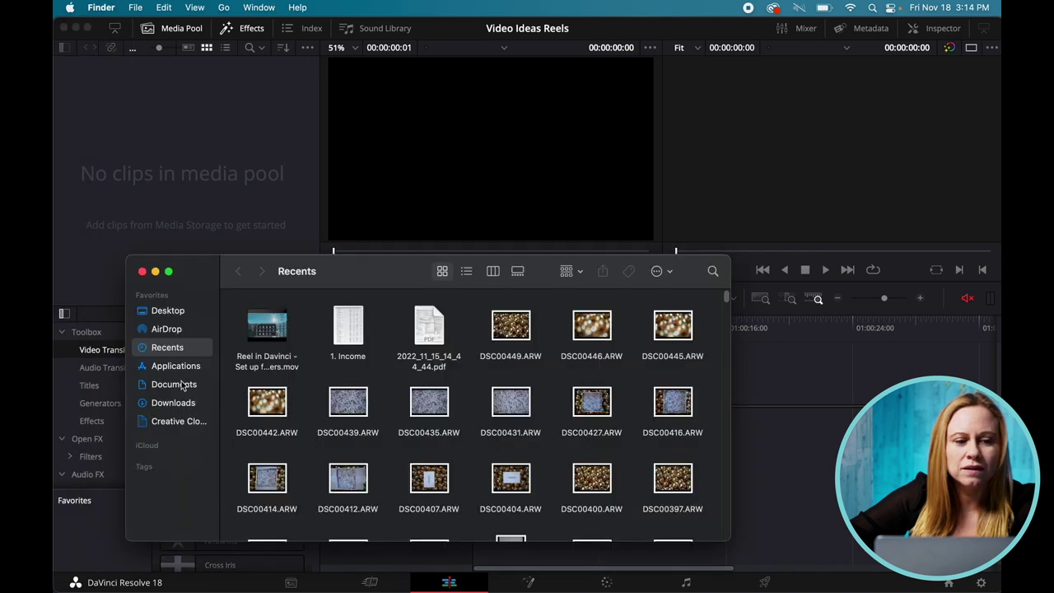
pyautogui.click(158, 312)
pyautogui.scroll(-5, 461, 444)
pyautogui.scroll(-2, 470, 445)
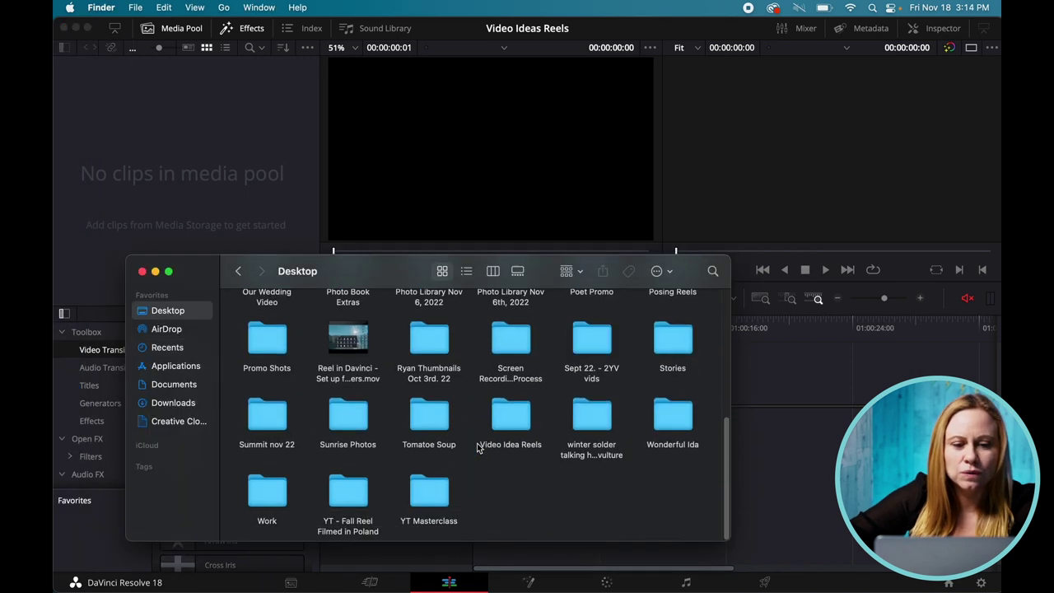
pyautogui.doubleClick(508, 408)
# Step: Drag all 18 clips into the media pool and change the project frame rate to match
pyautogui.press('super+a')
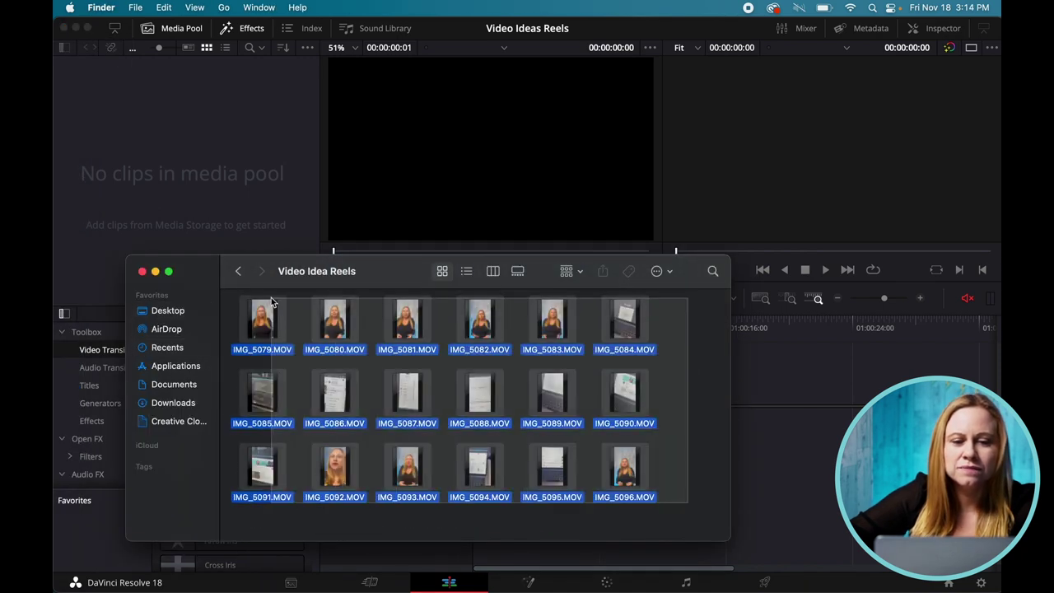
pyautogui.moveTo(262, 319); pyautogui.dragTo(187, 173)
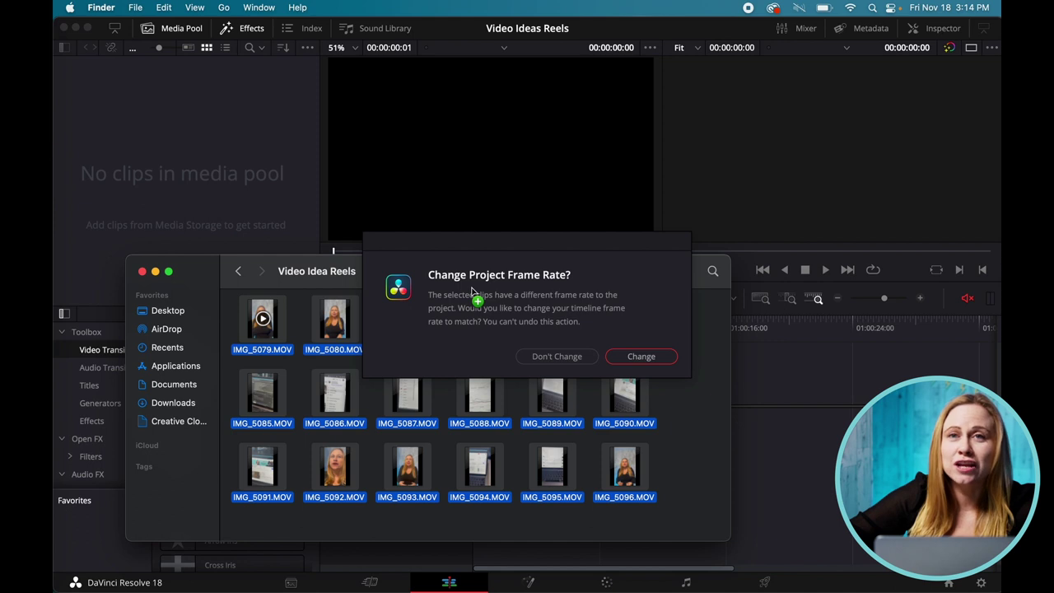
pyautogui.click(666, 358)
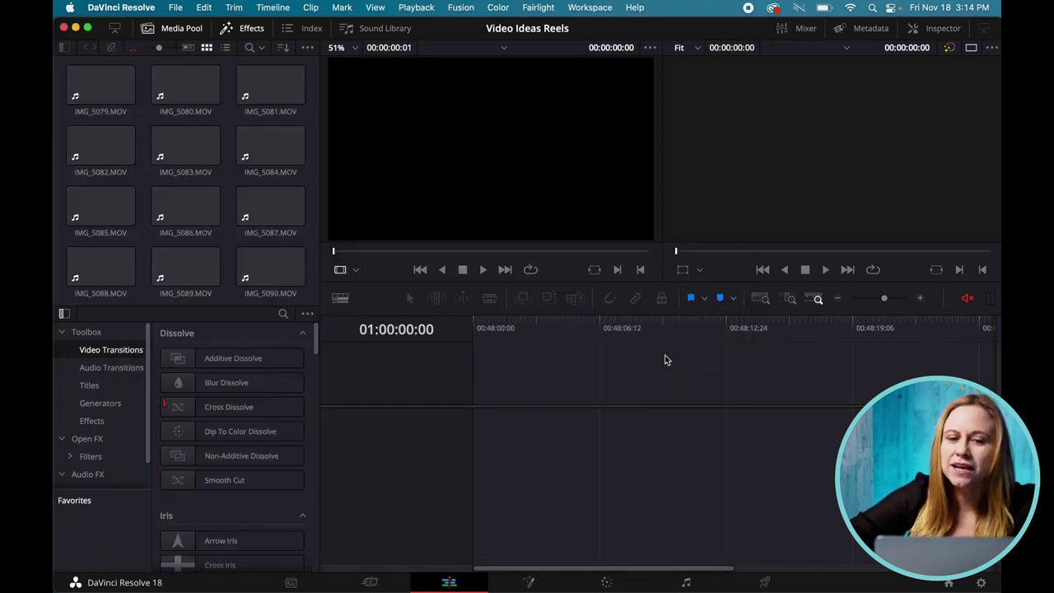
pyautogui.click(176, 159)
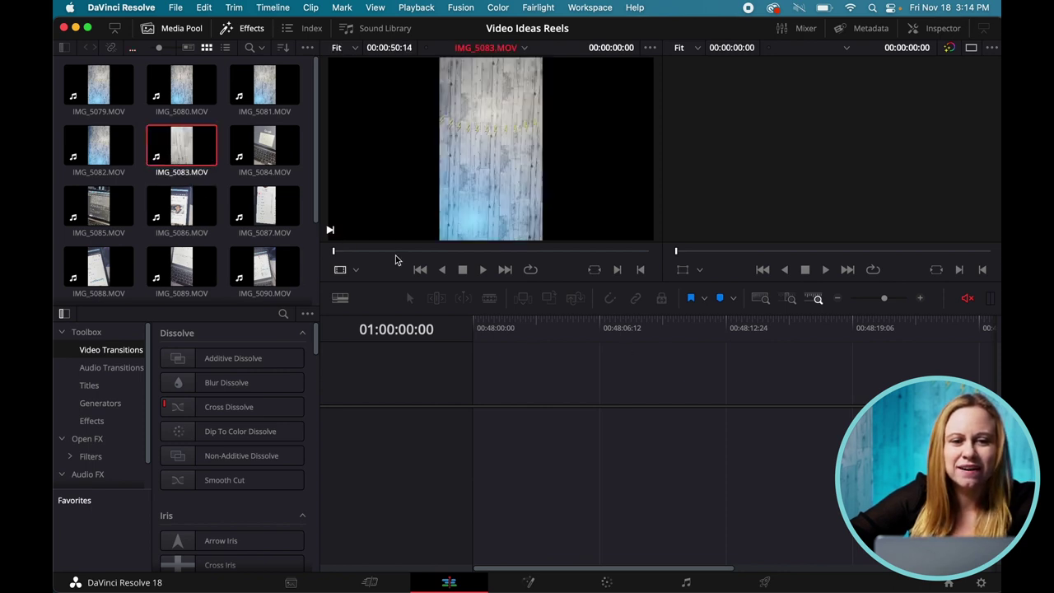
# Step: Preview IMG_5083 in the source viewer from where the speaker appears
pyautogui.click(499, 251)
pyautogui.press('space')
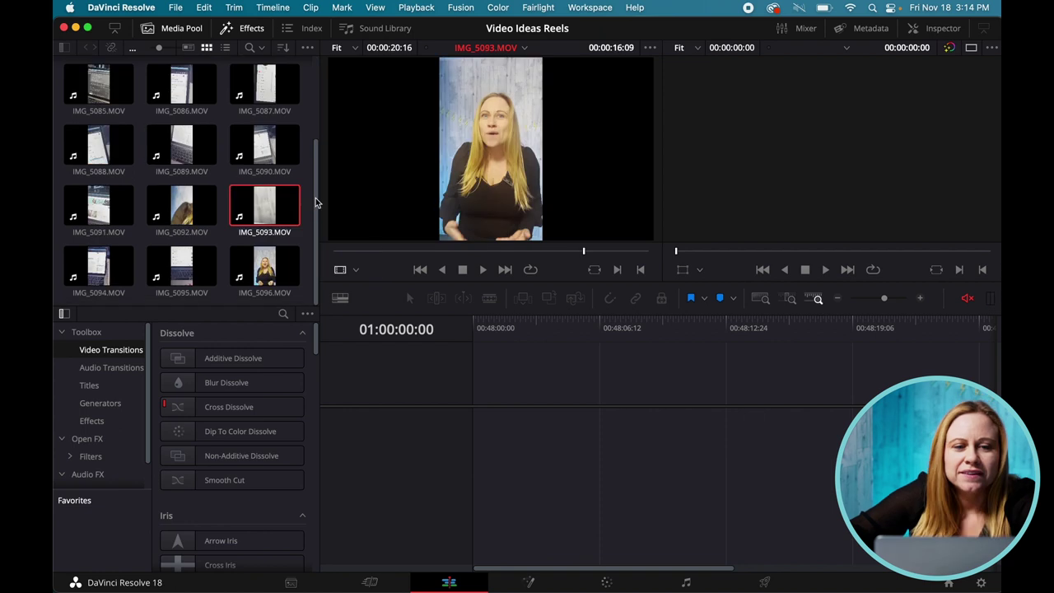
pyautogui.moveTo(316, 203); pyautogui.dragTo(317, 95)
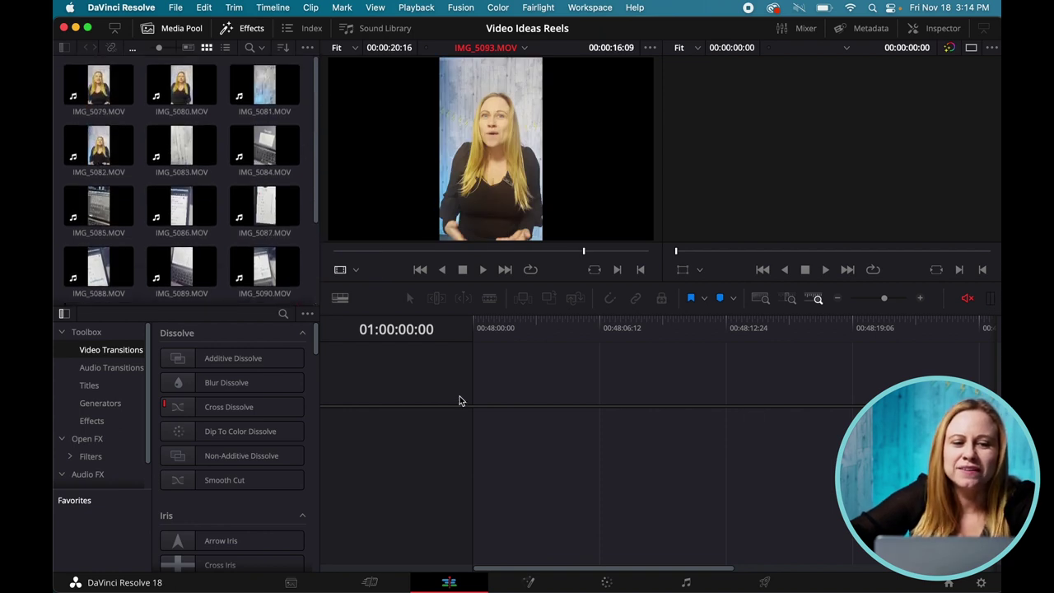
# Step: Hide the effects library and edit index so the media pool shows full height
pyautogui.click(247, 30)
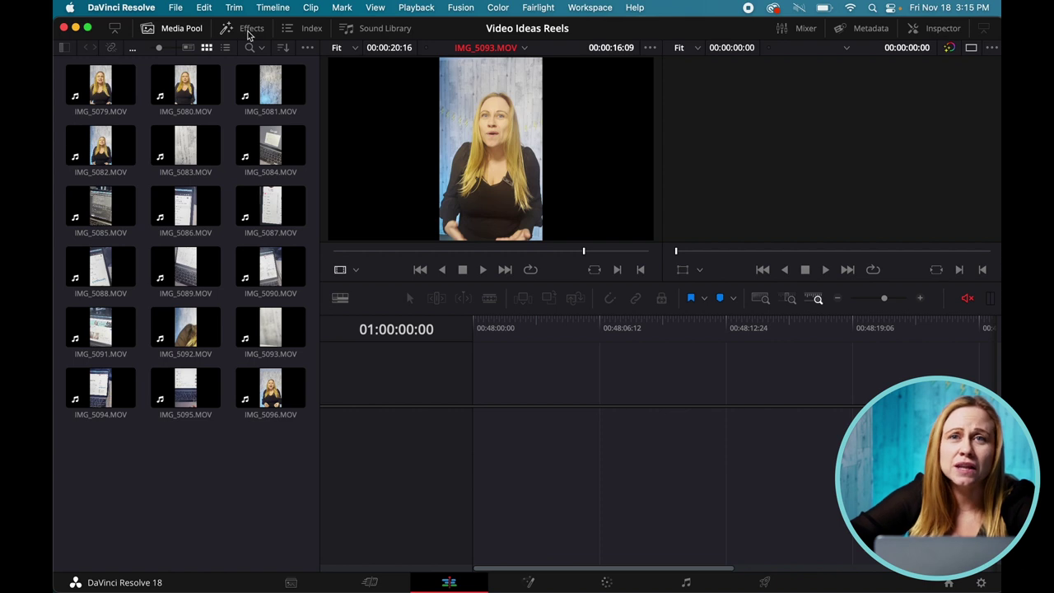
pyautogui.click(305, 29)
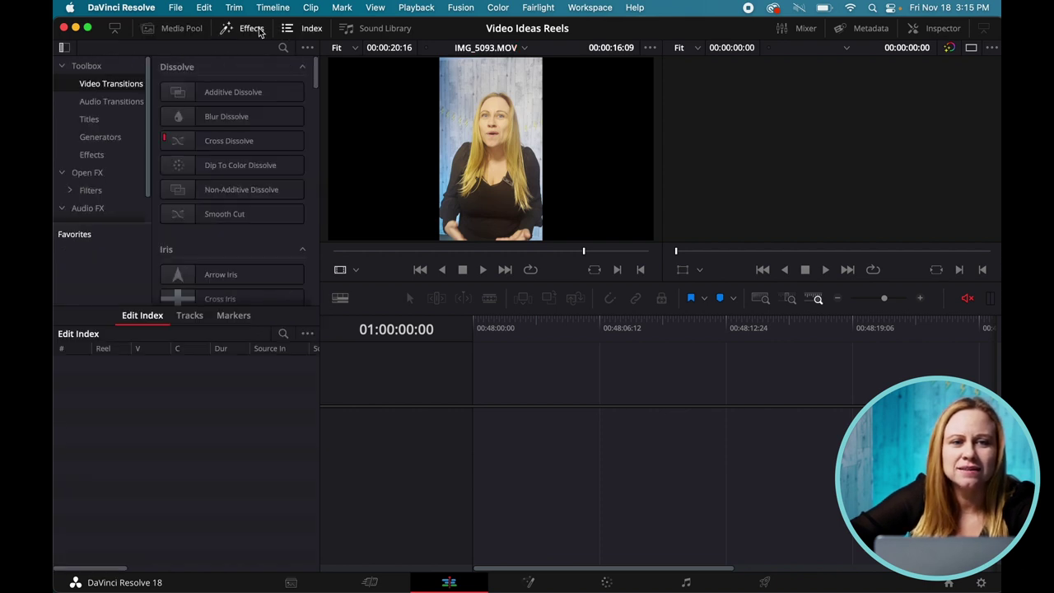
pyautogui.click(259, 31)
pyautogui.click(307, 30)
pyautogui.click(174, 30)
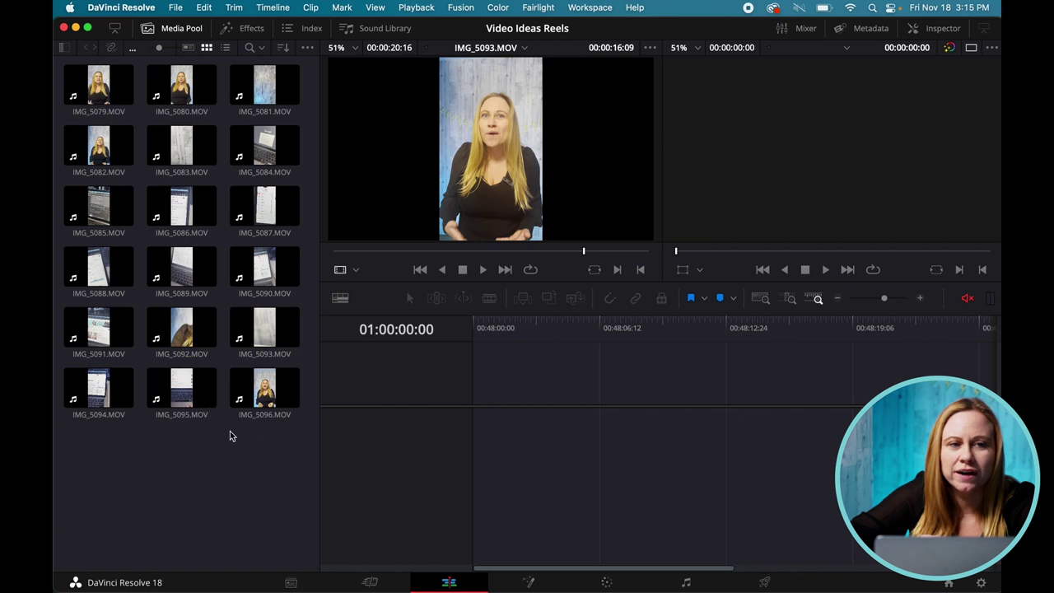
pyautogui.rightClick(222, 451)
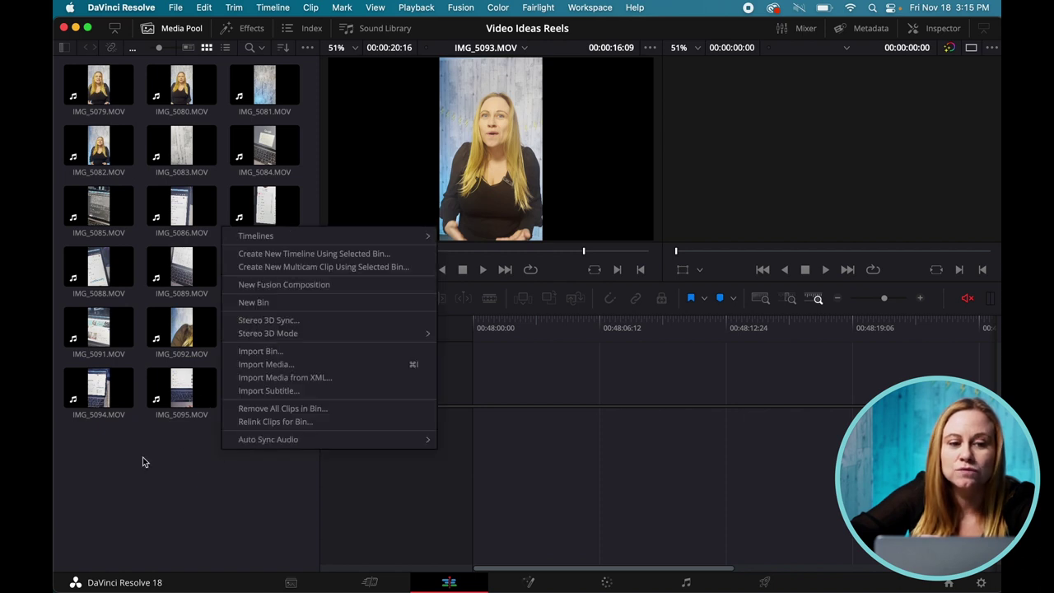
# Step: Create timeline '1- Google Search' with custom settings at 1080 x 1920 vertical resolution
pyautogui.rightClick(151, 485)
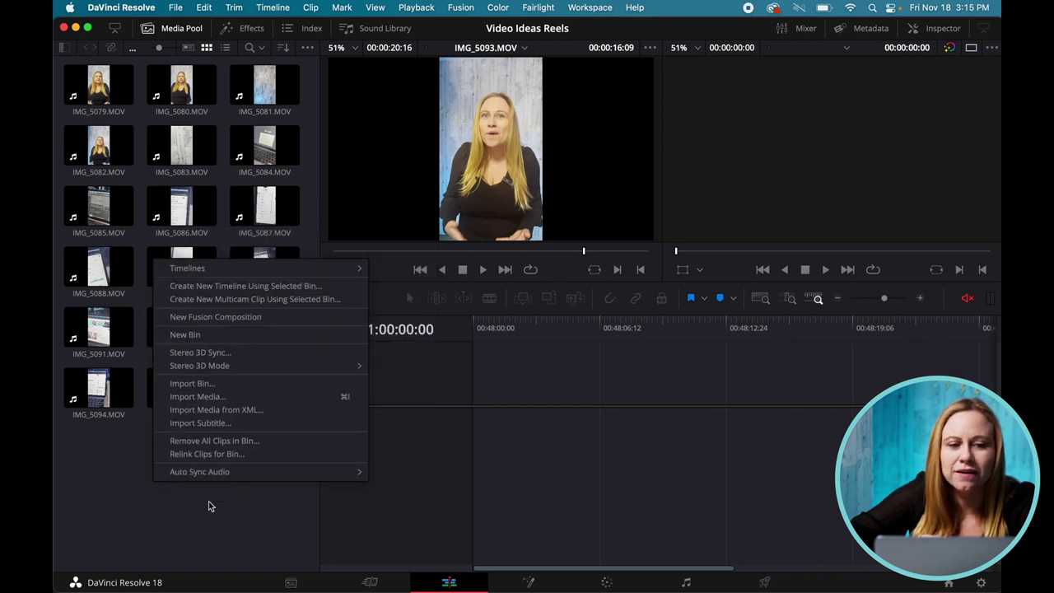
pyautogui.moveTo(322, 271)
pyautogui.click(405, 271)
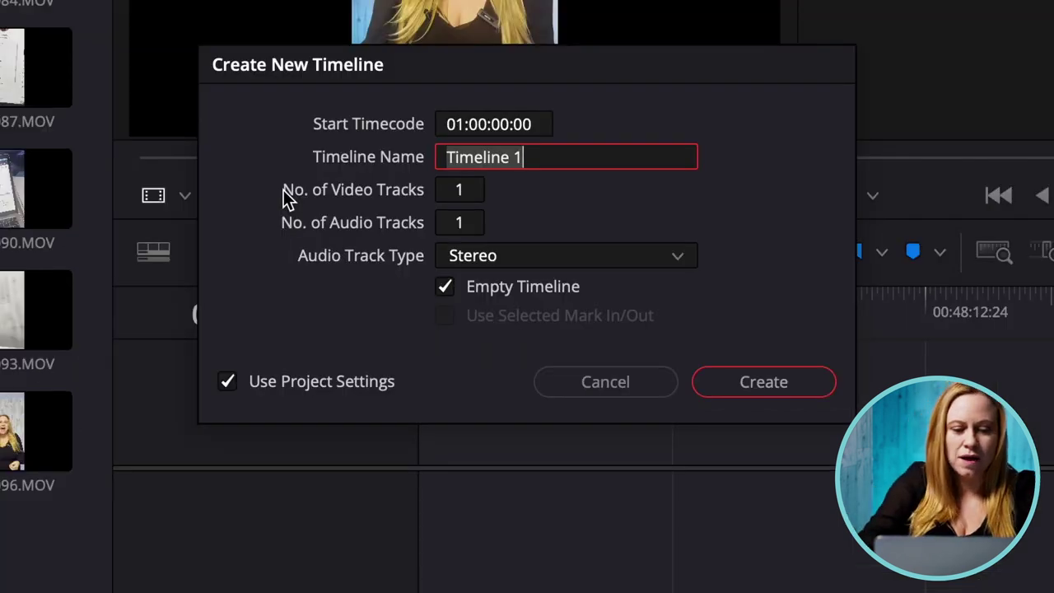
pyautogui.write('1')
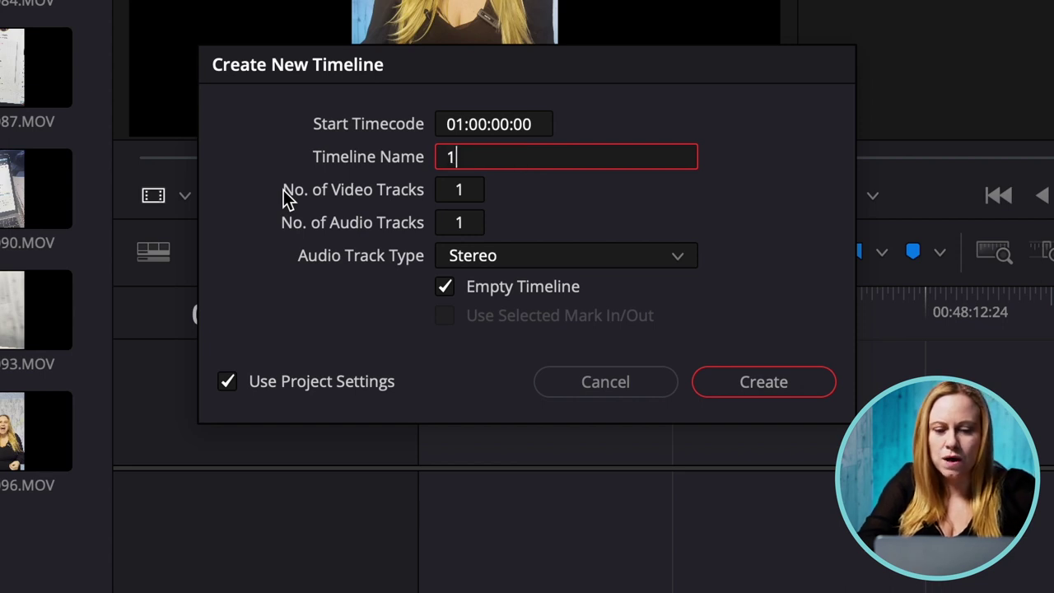
pyautogui.write('- Google Search')
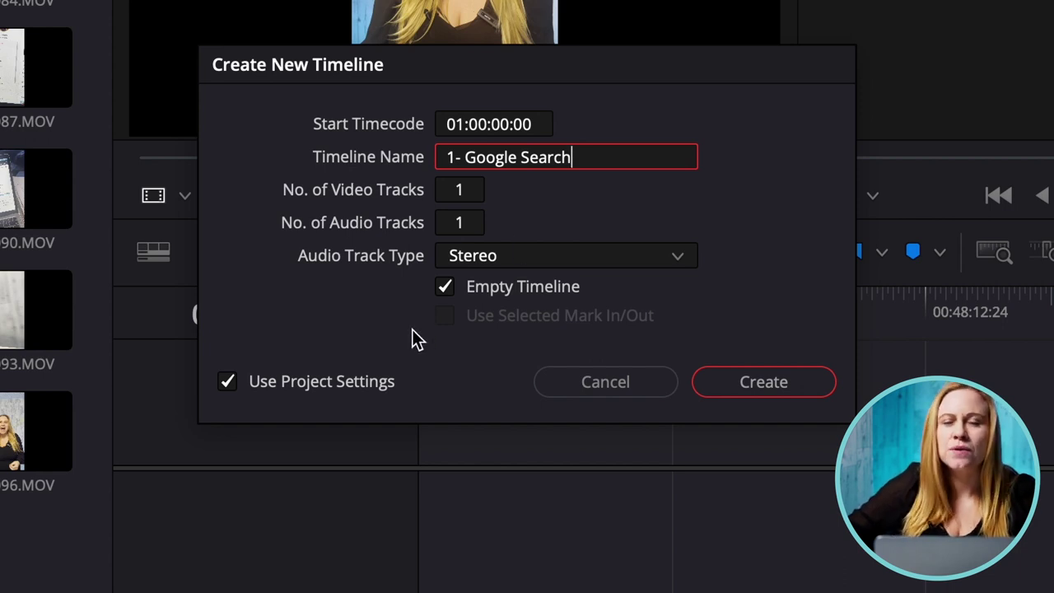
pyautogui.click(229, 384)
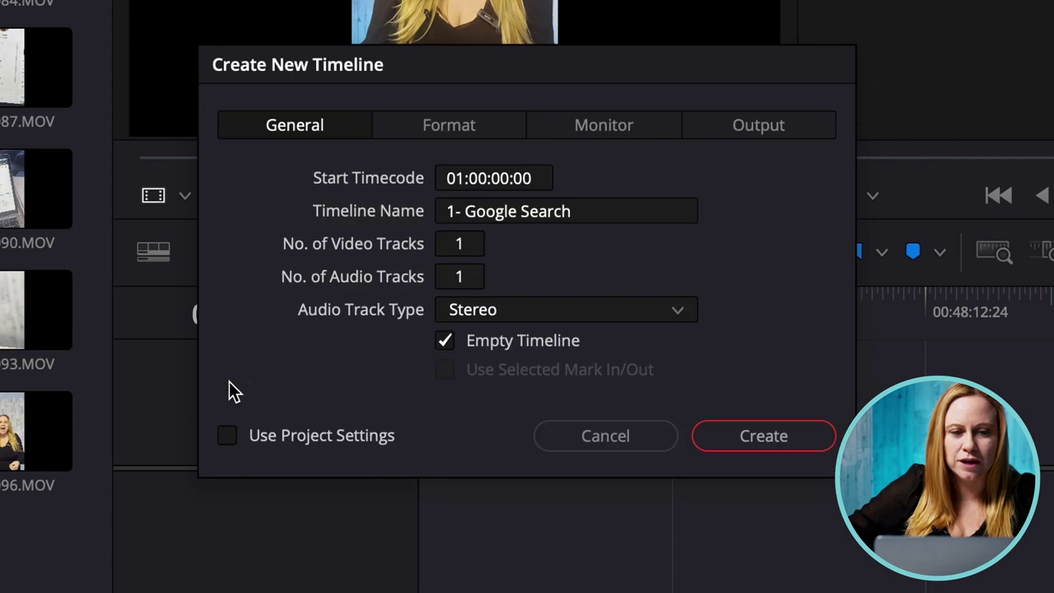
pyautogui.click(434, 131)
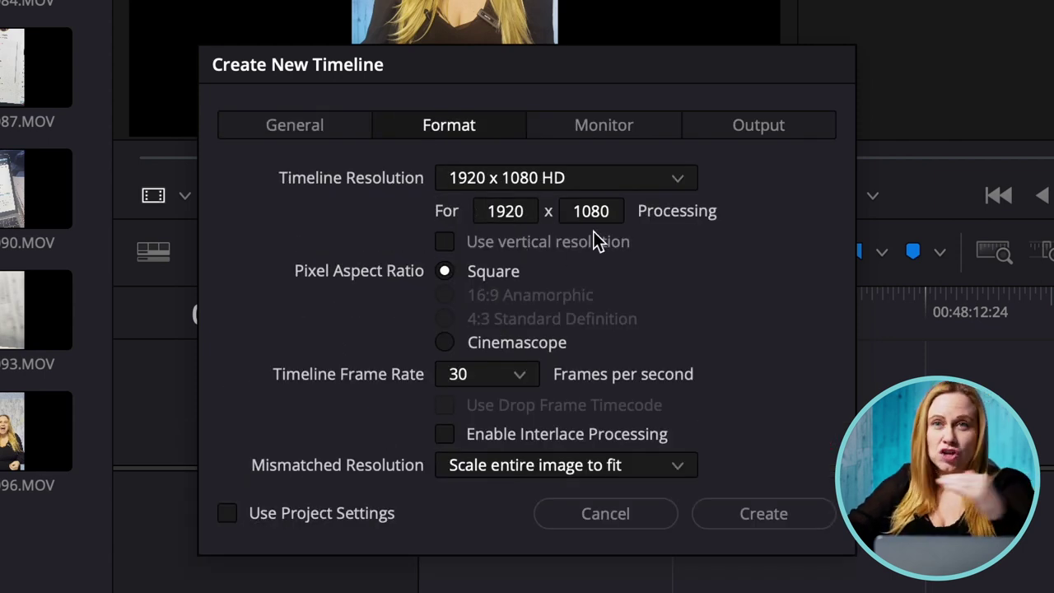
pyautogui.click(497, 212)
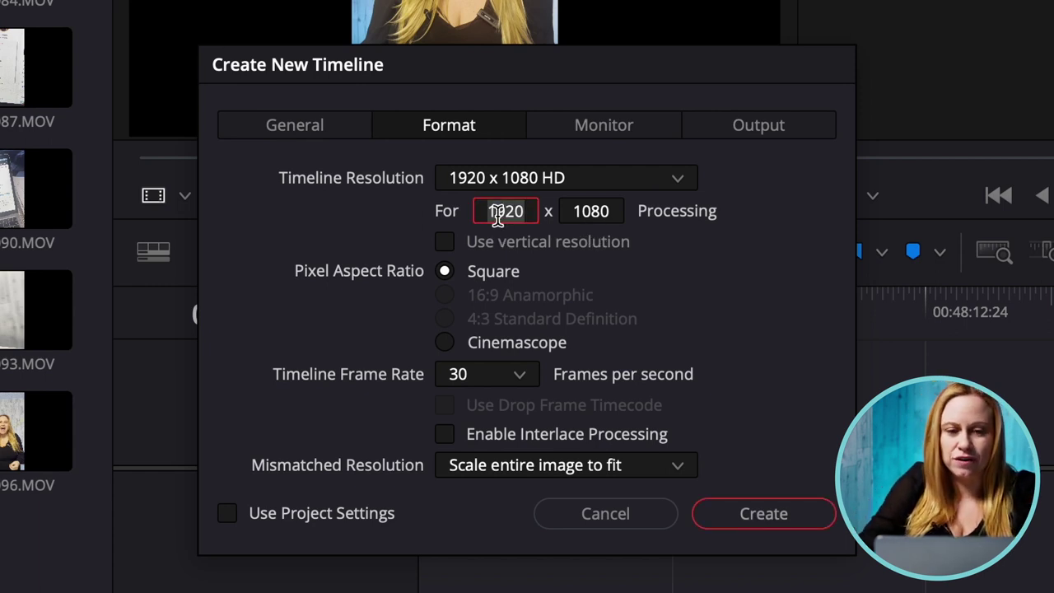
pyautogui.press('BackSpace')
pyautogui.write('1')
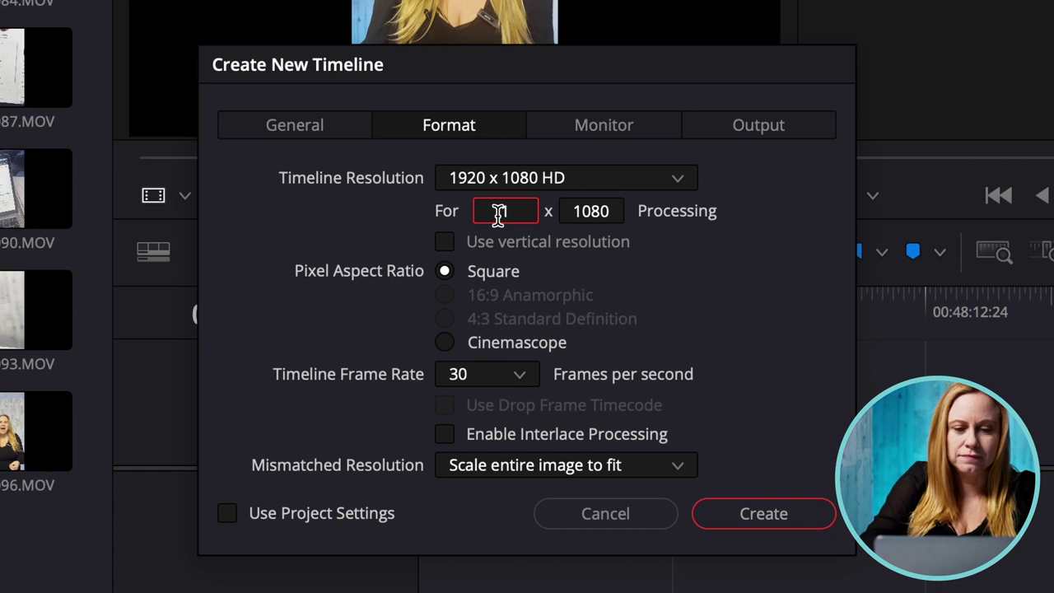
pyautogui.write('080')
pyautogui.press('Tab')
pyautogui.write('1')
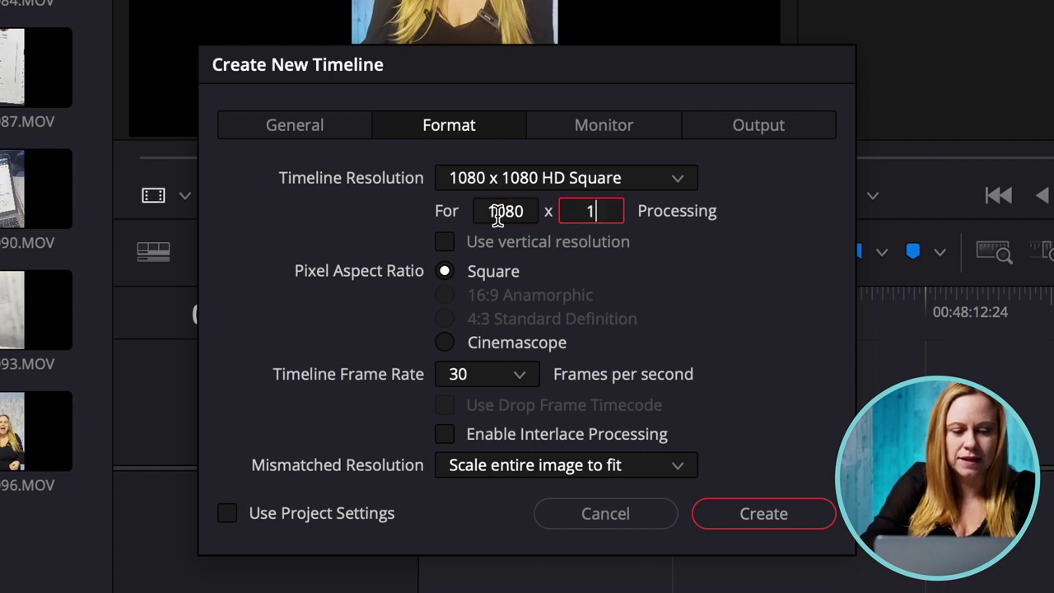
pyautogui.write('920')
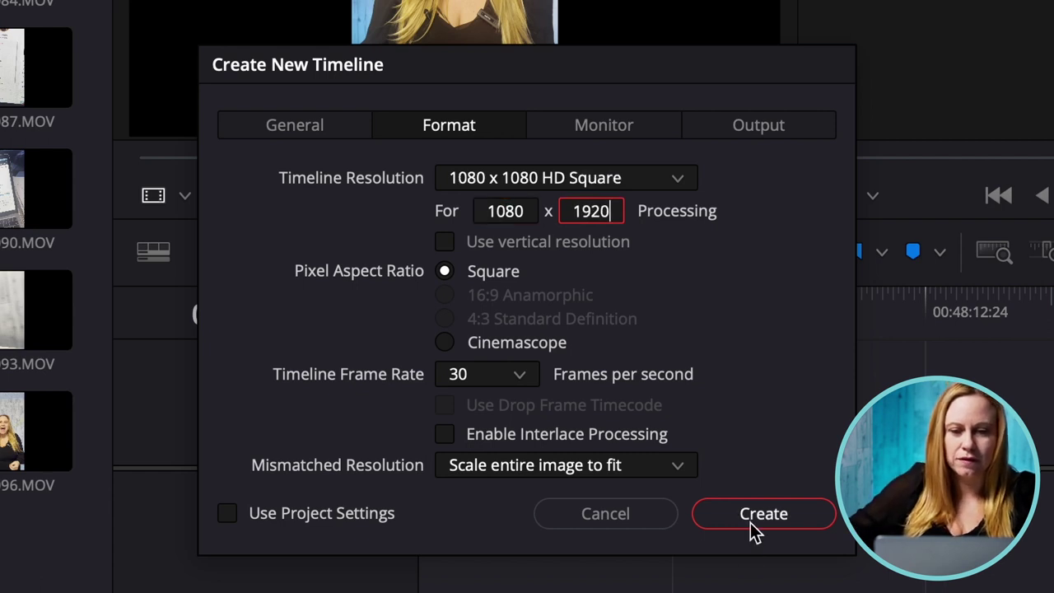
pyautogui.click(756, 531)
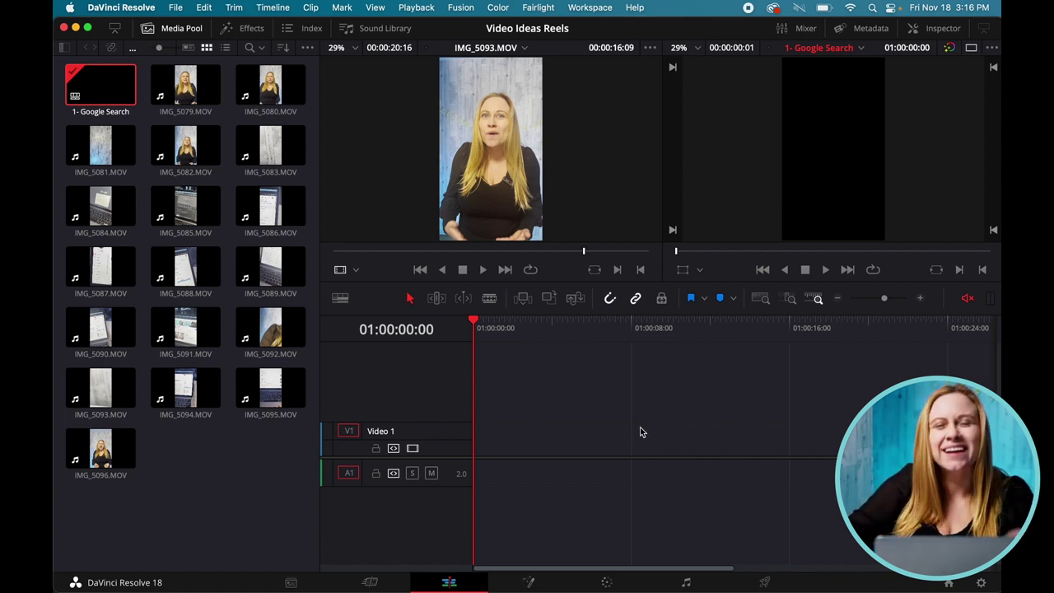
# Step: Enable Stacked Timelines in the timeline view options so timelines show as tabs
pyautogui.click(341, 300)
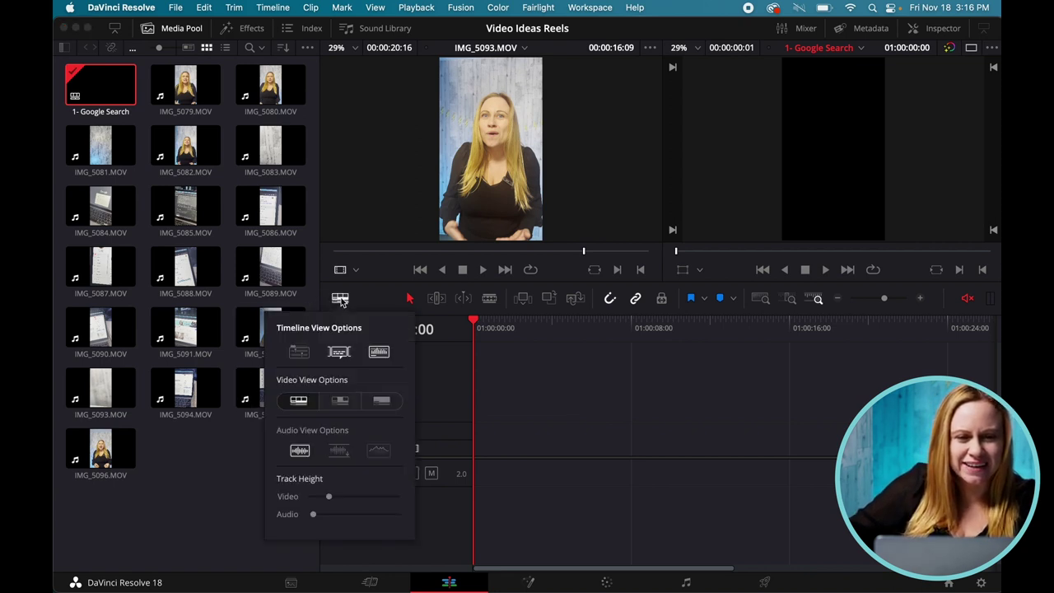
pyautogui.click(298, 352)
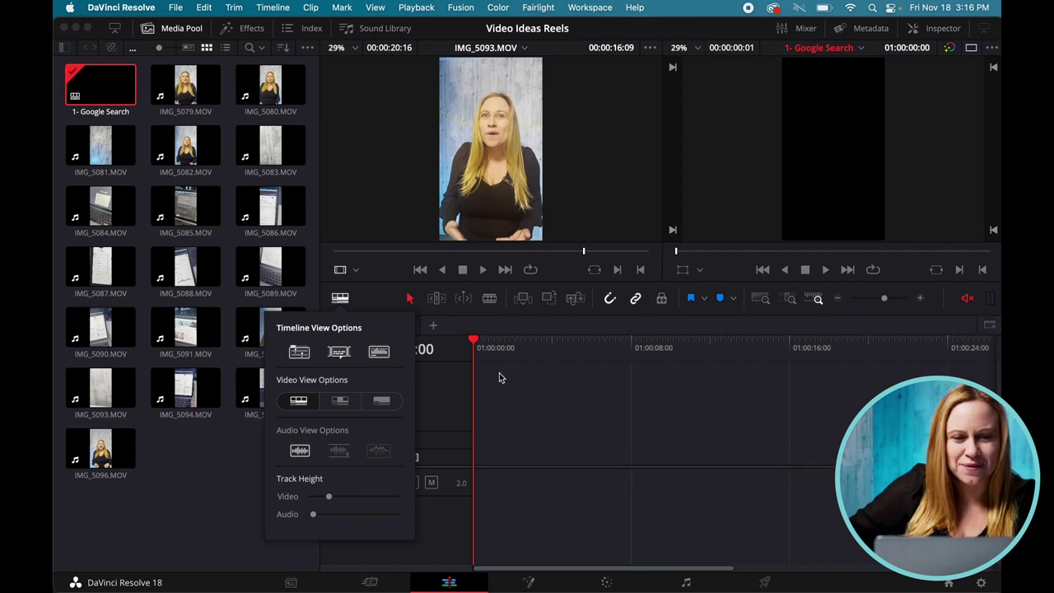
pyautogui.click(430, 356)
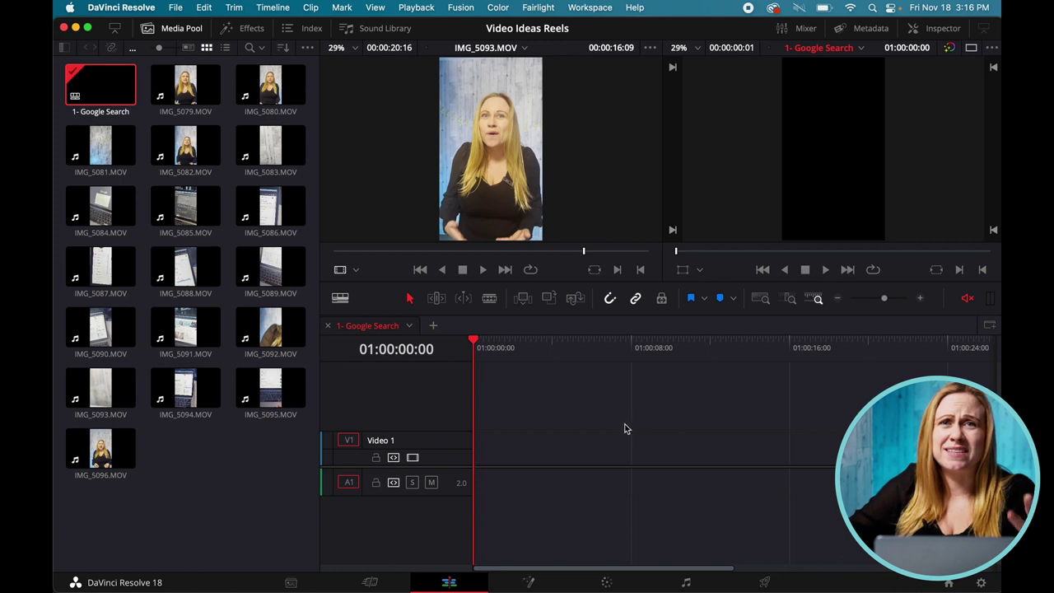
# Step: Create another new timeline from the media pool's context menu
pyautogui.rightClick(188, 455)
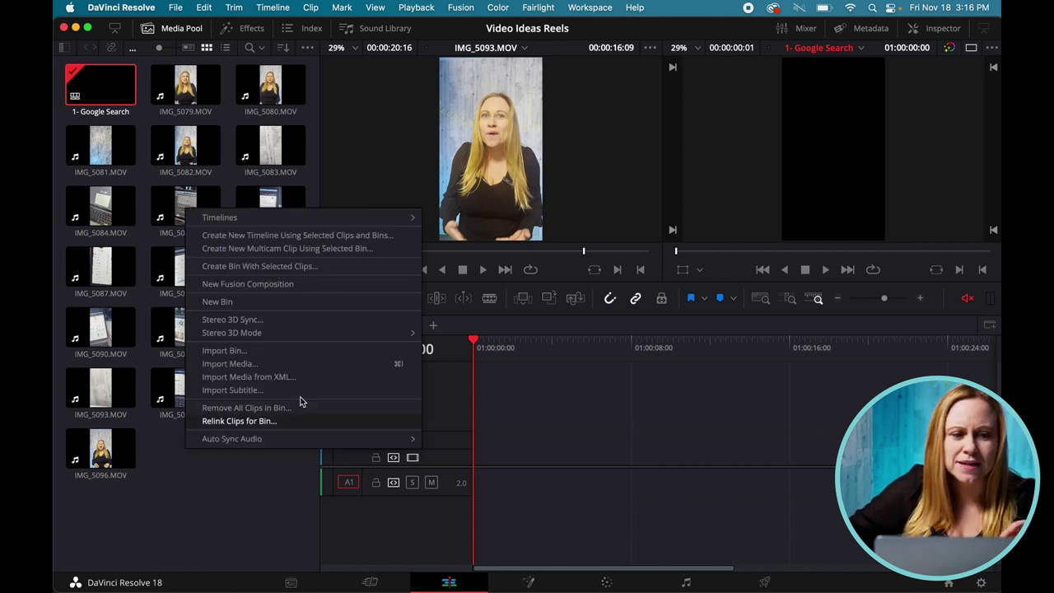
pyautogui.moveTo(286, 217)
pyautogui.click(462, 219)
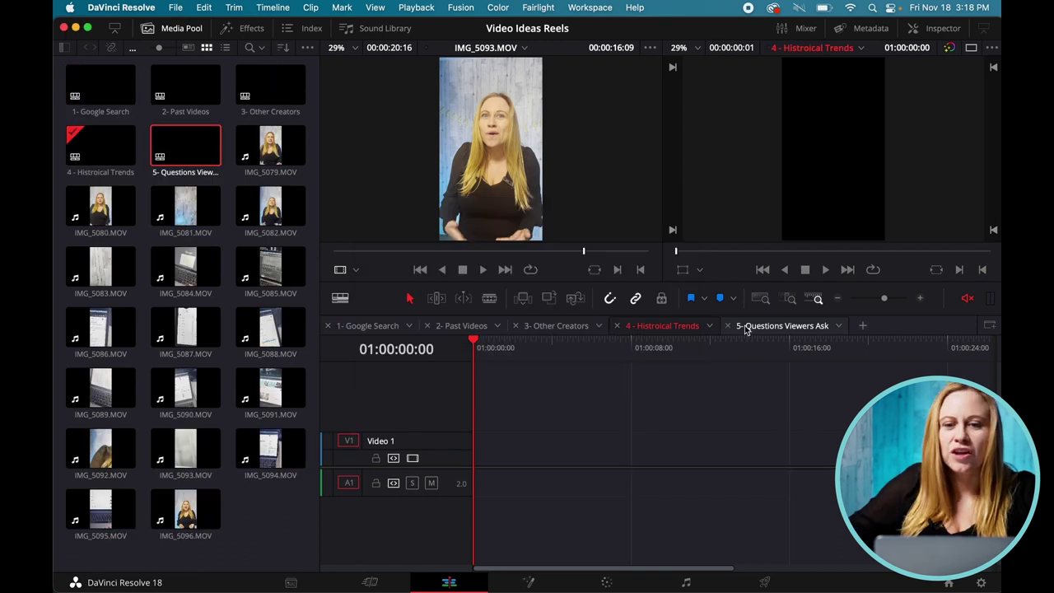
pyautogui.click(752, 325)
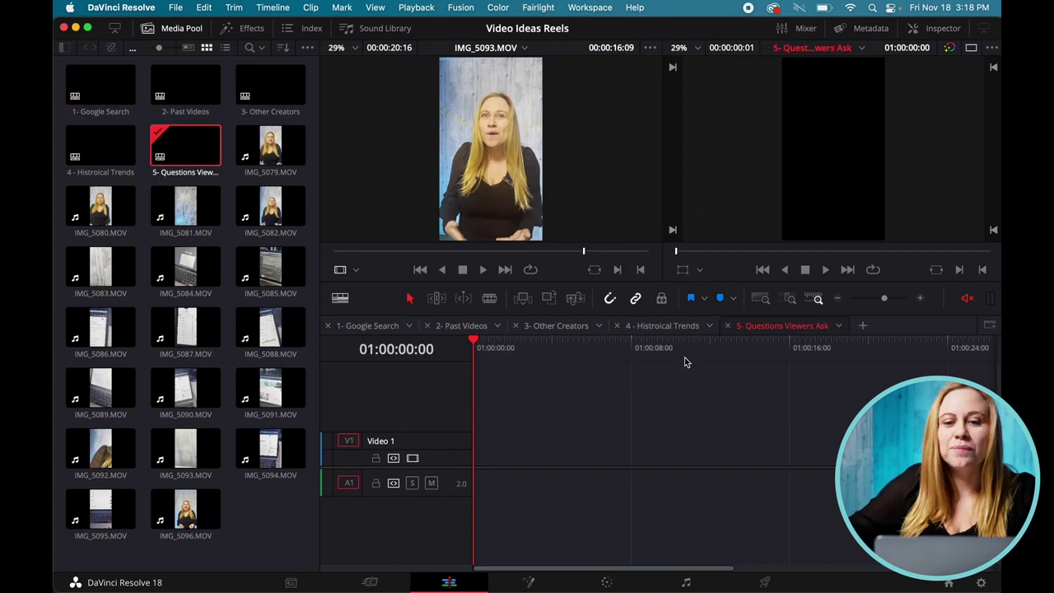
# Step: Check each timeline tab, from 1- Google Search through 5- Questions Viewers Ask
pyautogui.click(389, 331)
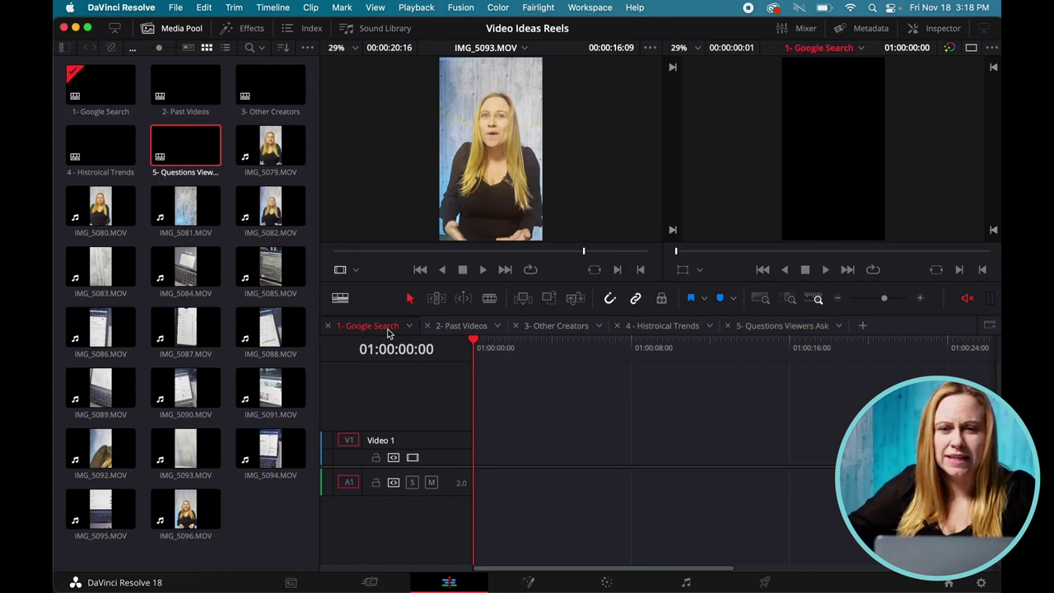
pyautogui.click(475, 330)
pyautogui.click(575, 326)
pyautogui.click(672, 326)
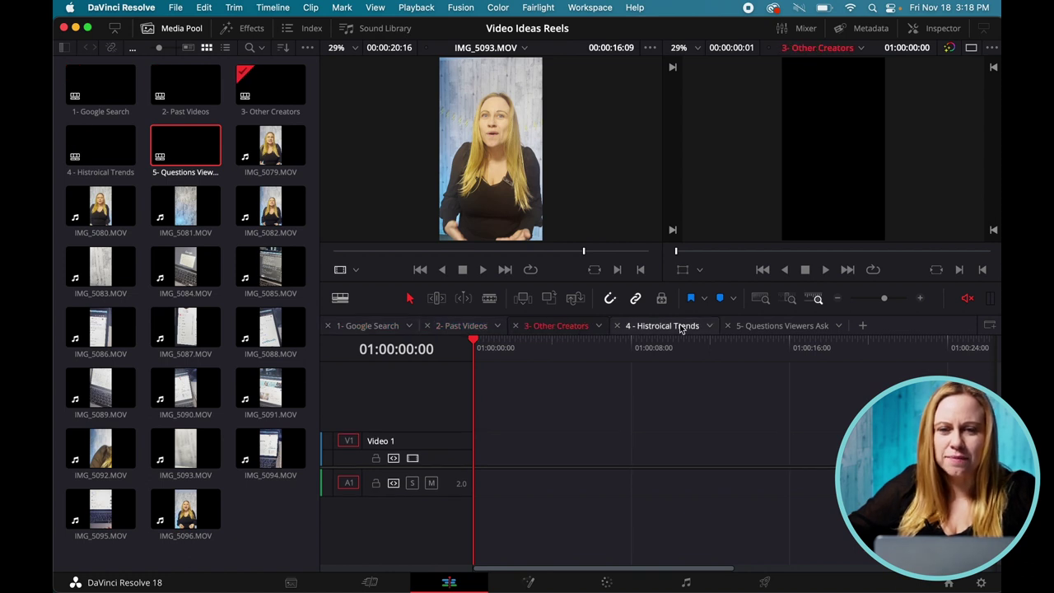
pyautogui.click(782, 326)
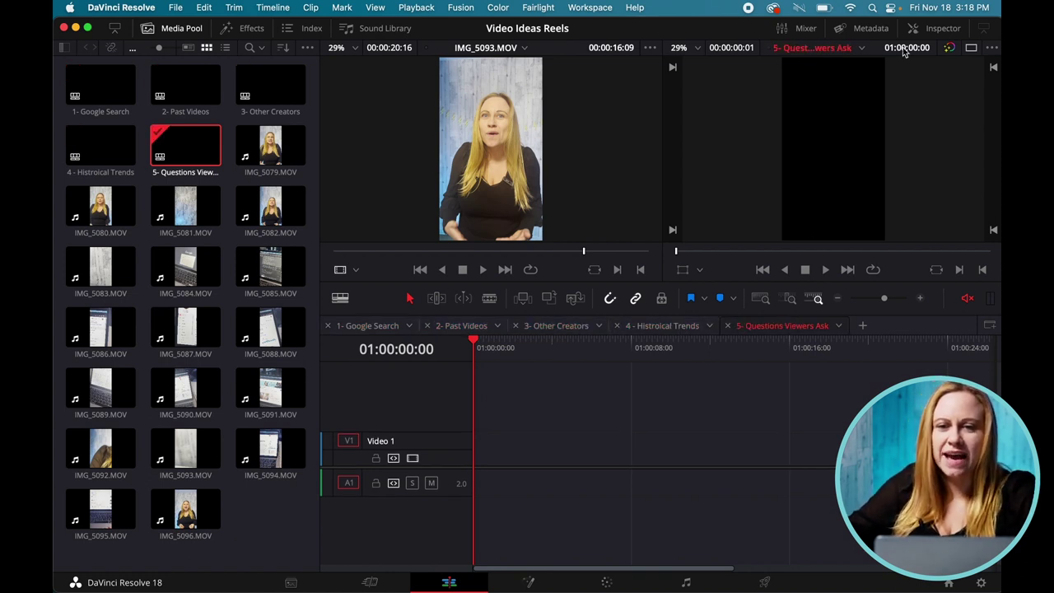
pyautogui.click(674, 327)
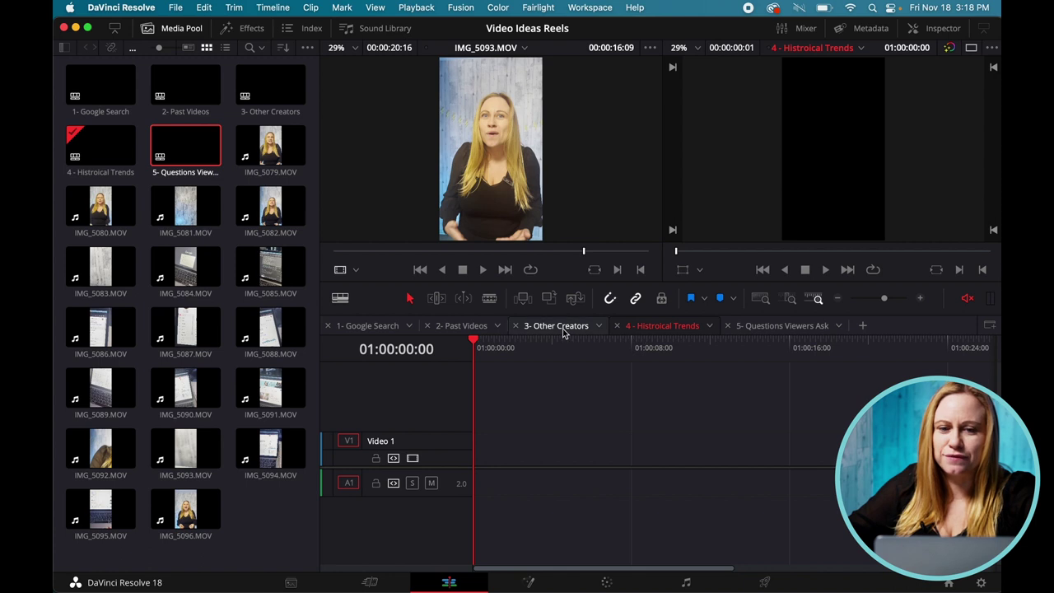
pyautogui.click(387, 329)
pyautogui.click(469, 333)
pyautogui.click(576, 329)
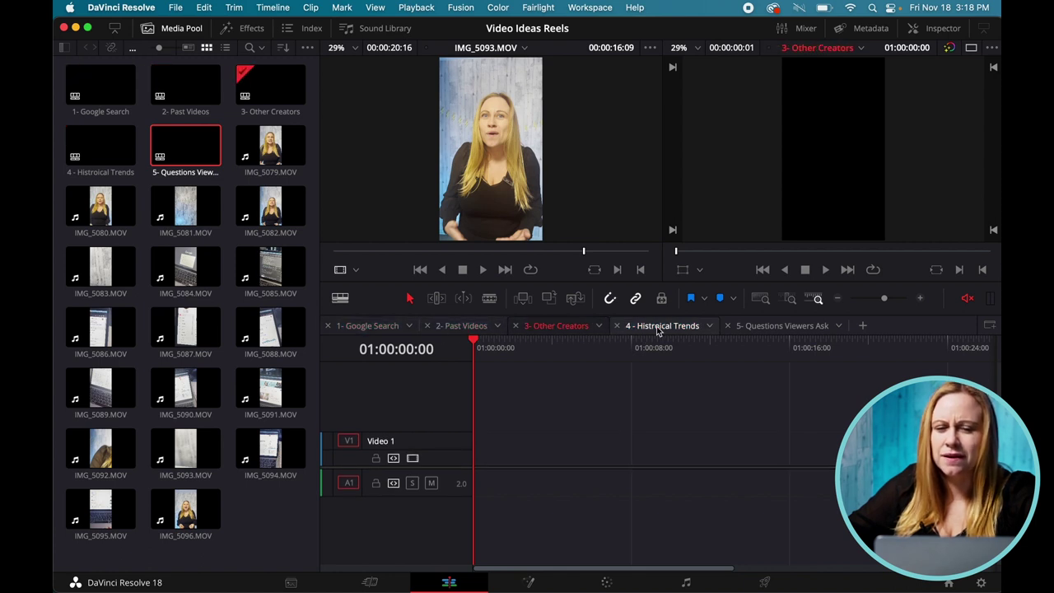
pyautogui.click(663, 328)
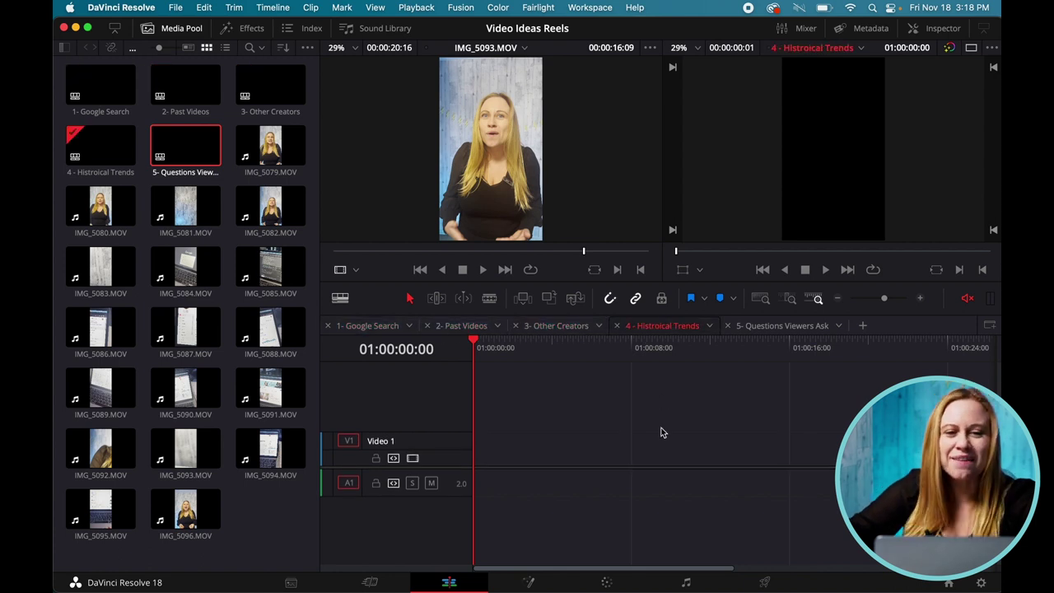
pyautogui.click(271, 149)
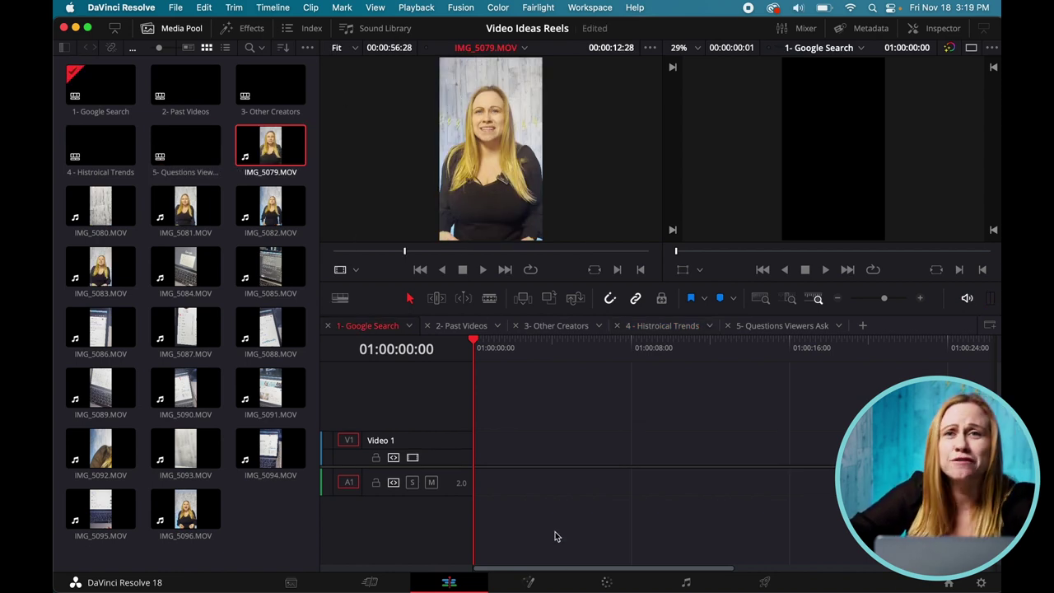
# Step: Place IMG_5079.MOV on 1- Google Search, play to 01:00:06:24, and trim its opening
pyautogui.moveTo(489, 136); pyautogui.dragTo(480, 472)
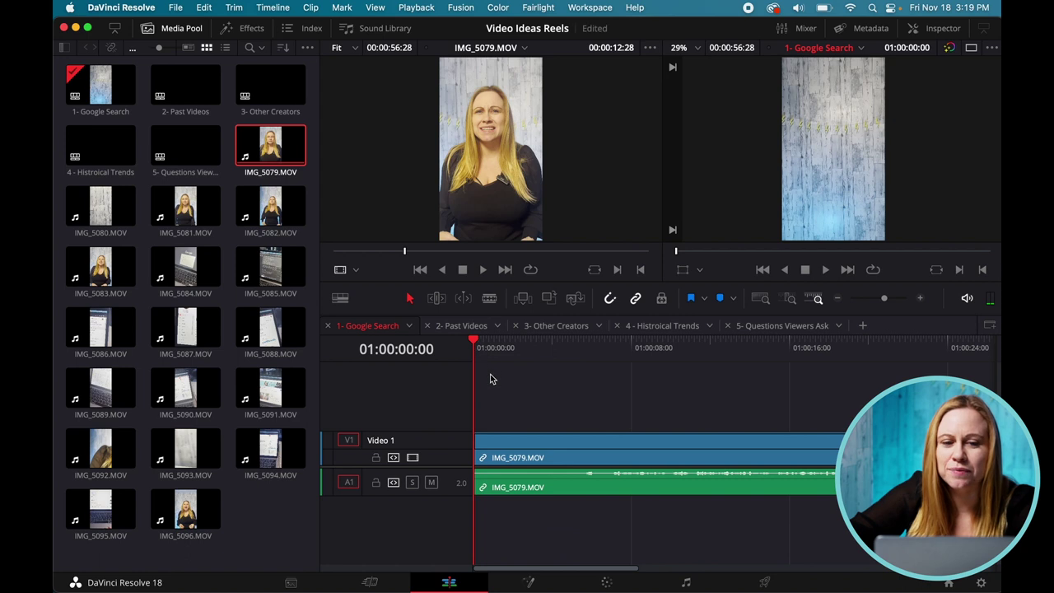
pyautogui.press('space')
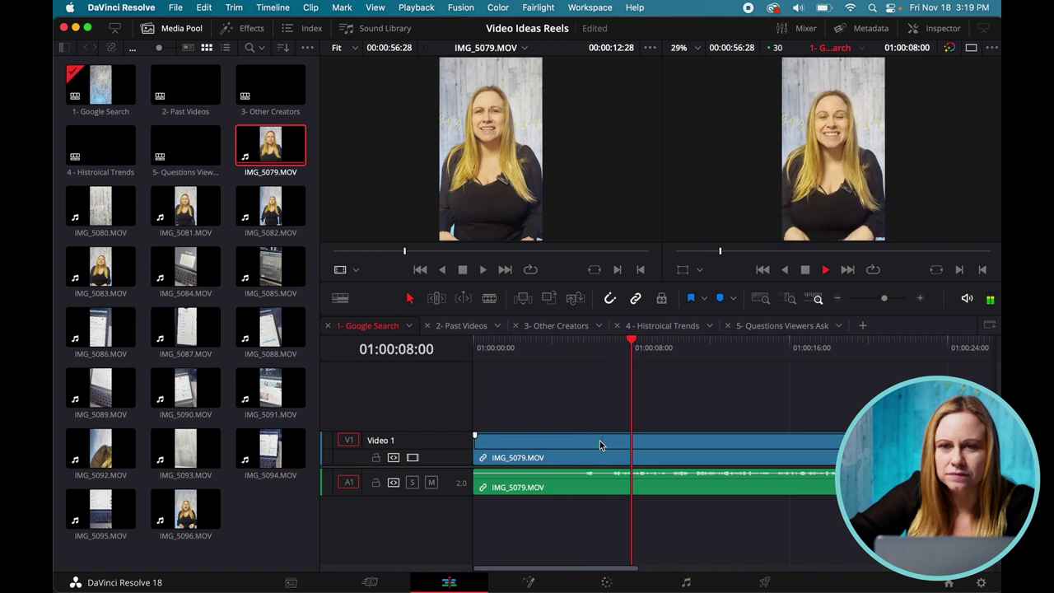
pyautogui.click(613, 353)
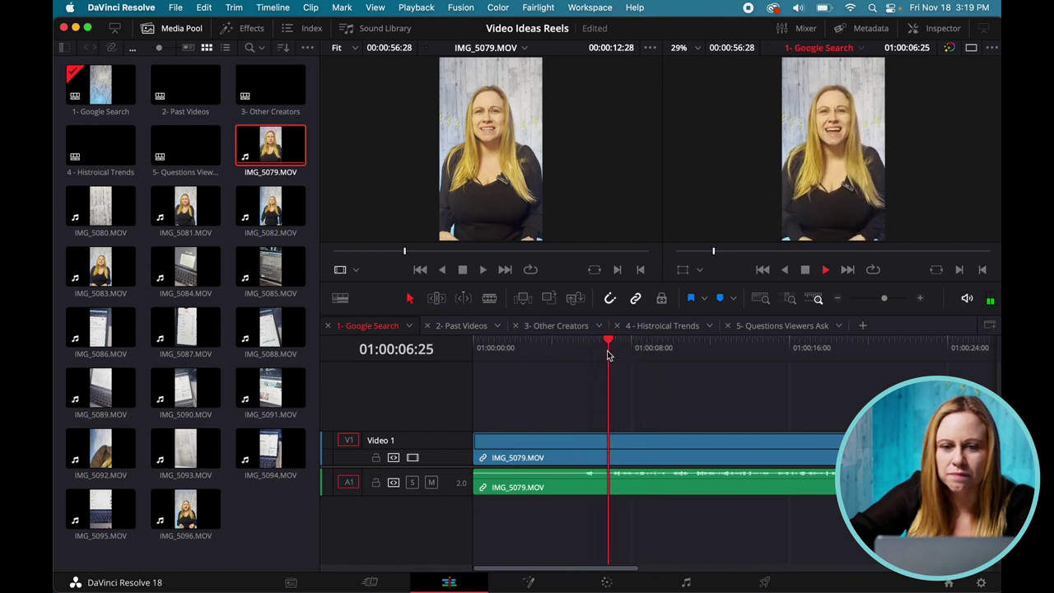
pyautogui.click(607, 352)
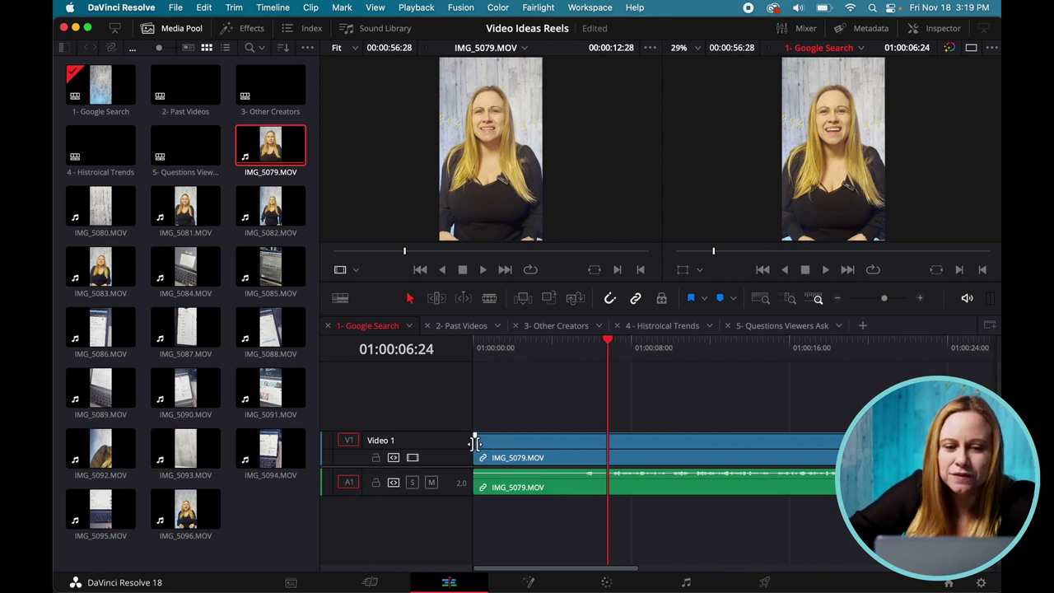
pyautogui.moveTo(478, 445)
pyautogui.mouseDown()
pyautogui.moveTo(612, 446)
pyautogui.moveTo(464, 447)
pyautogui.mouseUp()
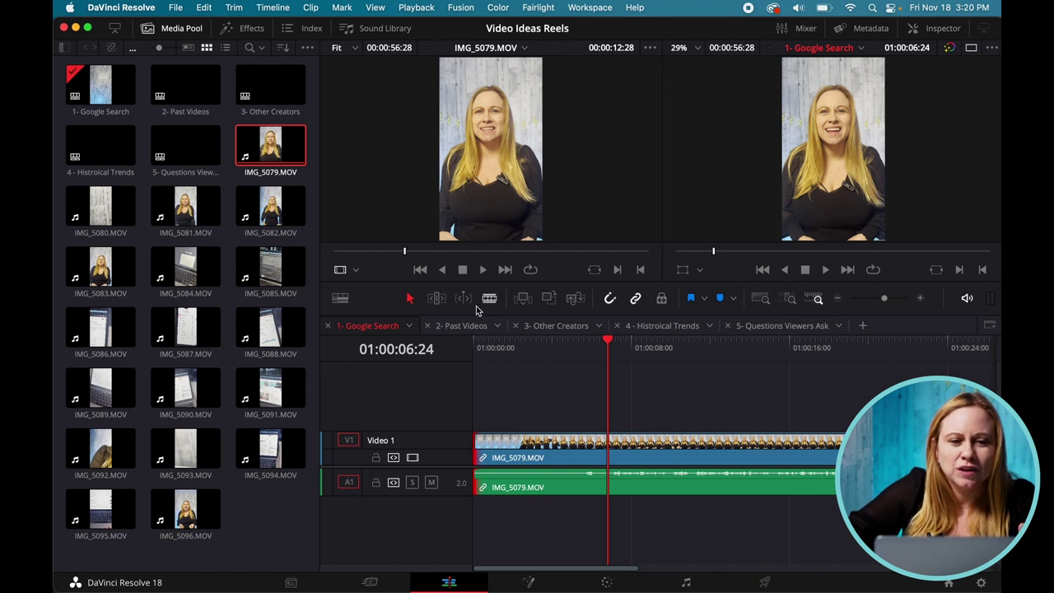
# Step: Blade IMG_5079.MOV at 01:00:06:24 and play back from the new cut
pyautogui.click(490, 299)
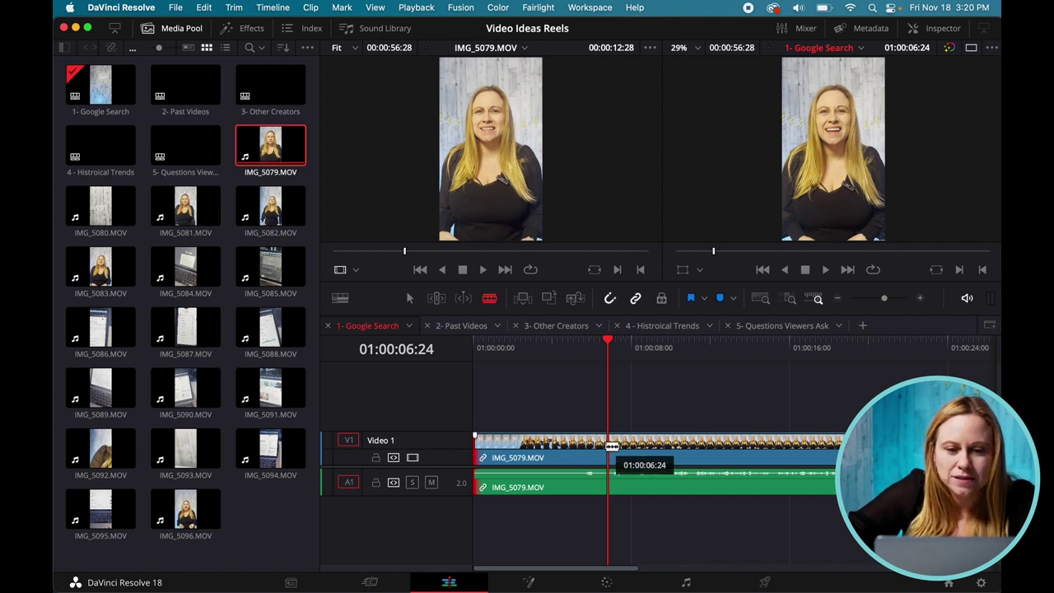
pyautogui.click(608, 446)
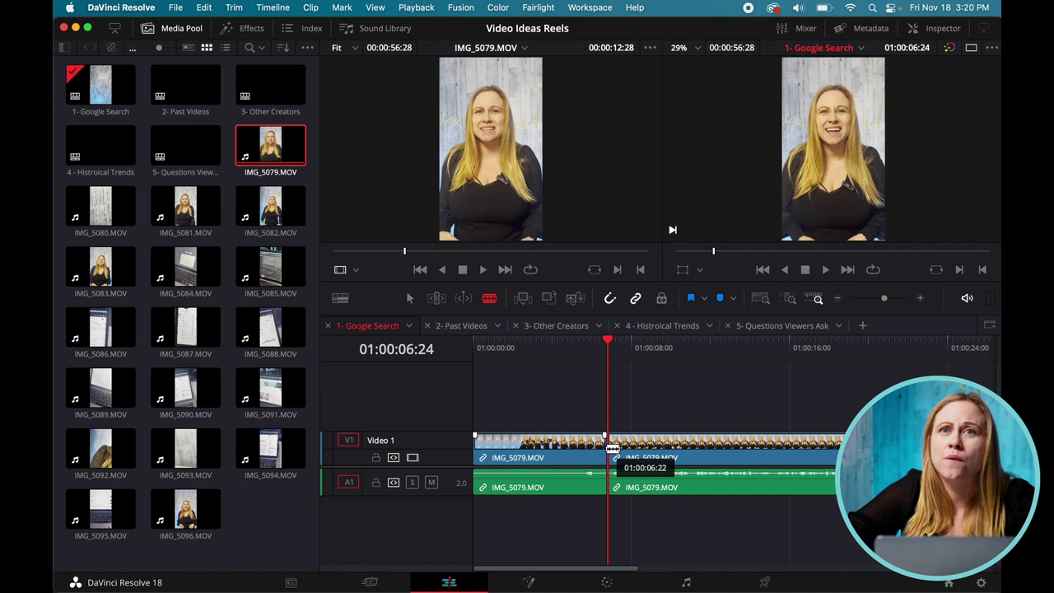
pyautogui.press('space')
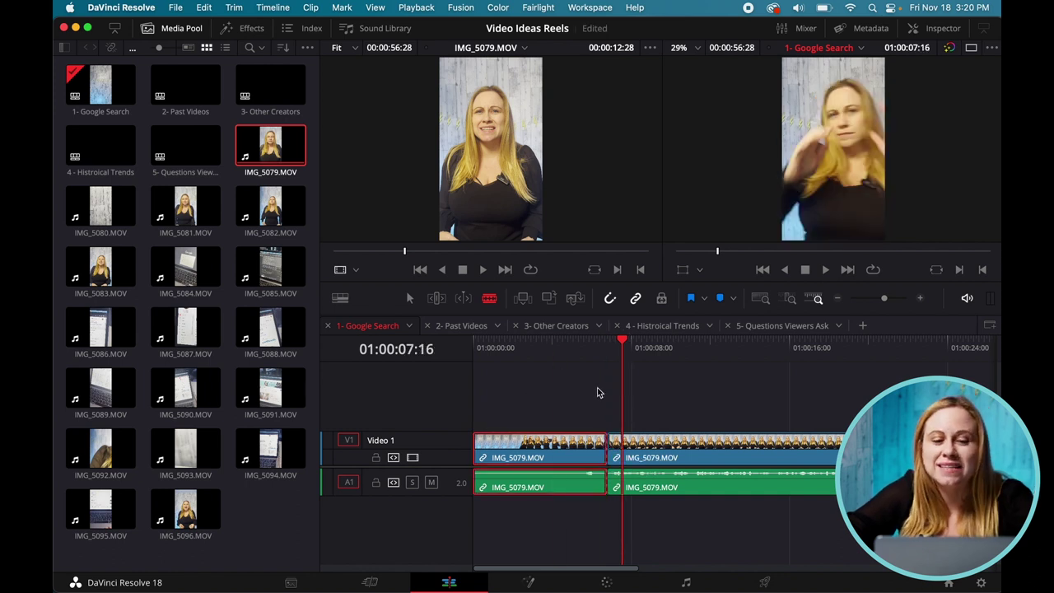
pyautogui.click(566, 385)
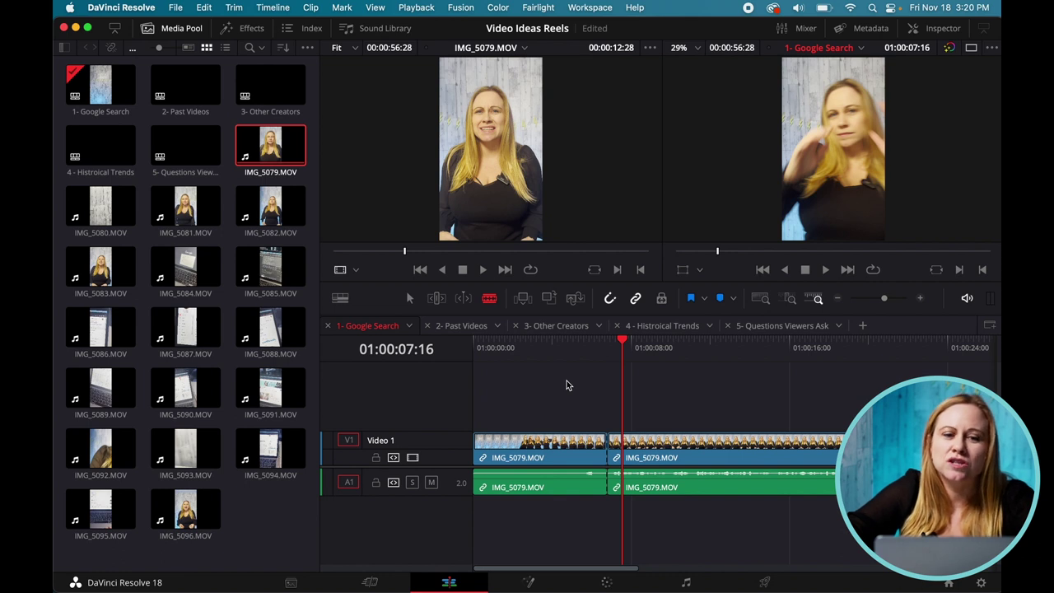
# Step: Undo the stray extra cuts made in the first clip, keeping only the 01:00:06:24 split
pyautogui.click(504, 449)
pyautogui.click(526, 449)
pyautogui.click(555, 449)
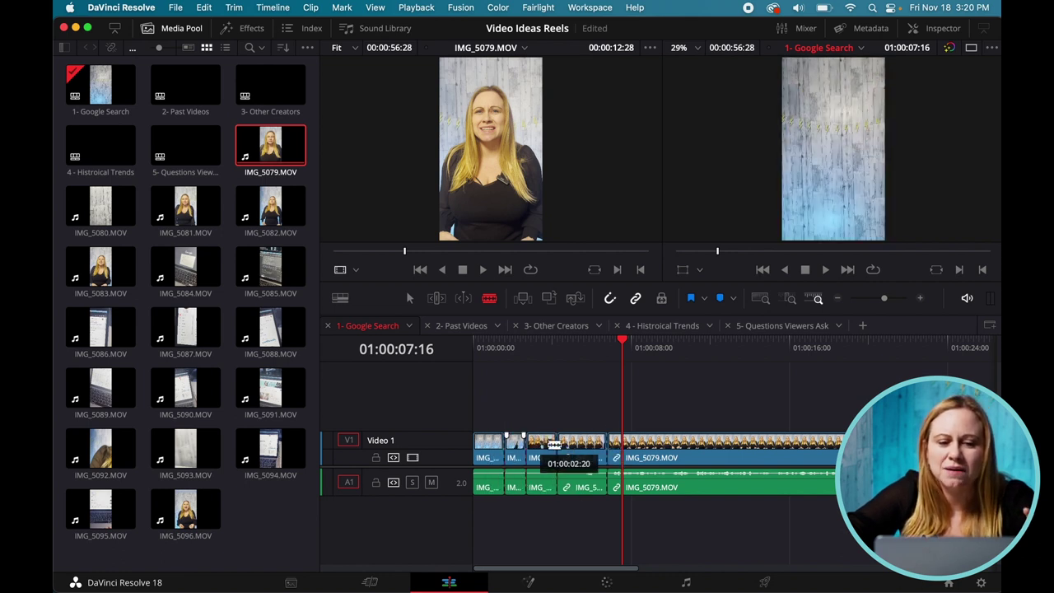
pyautogui.click(577, 449)
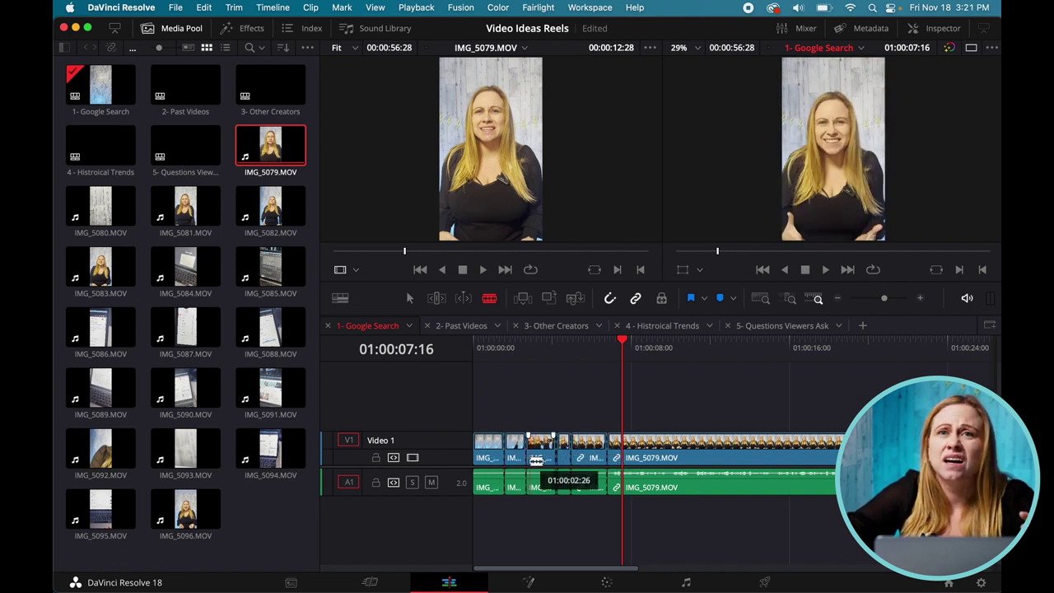
pyautogui.moveTo(536, 460); pyautogui.dragTo(531, 448)
pyautogui.press('super+z')
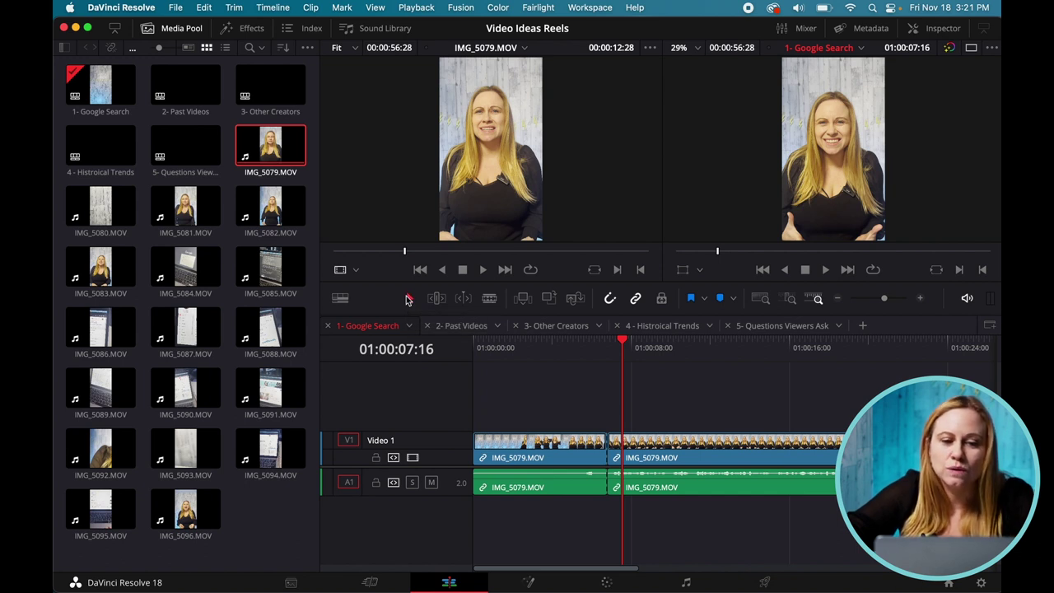
# Step: Delete the pre-speech opening piece of IMG_5079.MOV, leaving an empty gap at the start
pyautogui.click(512, 449)
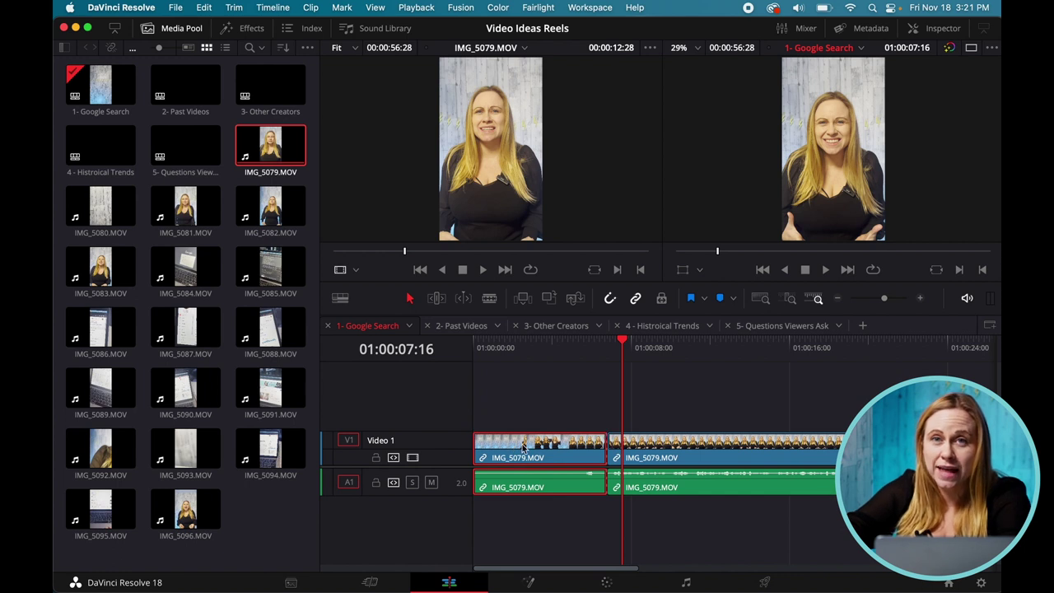
pyautogui.press('Delete')
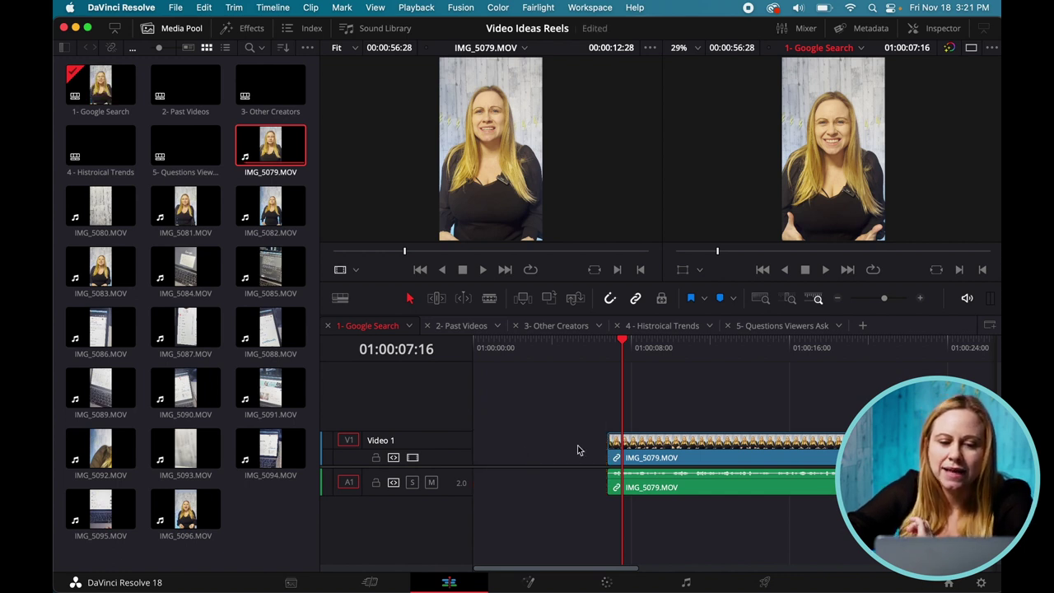
pyautogui.click(515, 451)
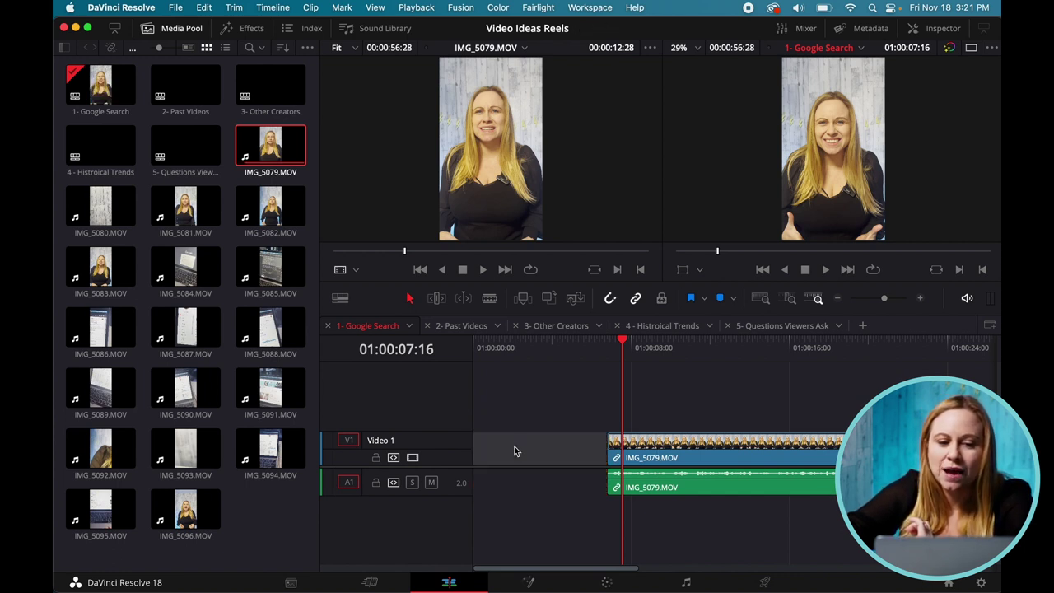
pyautogui.press('Delete')
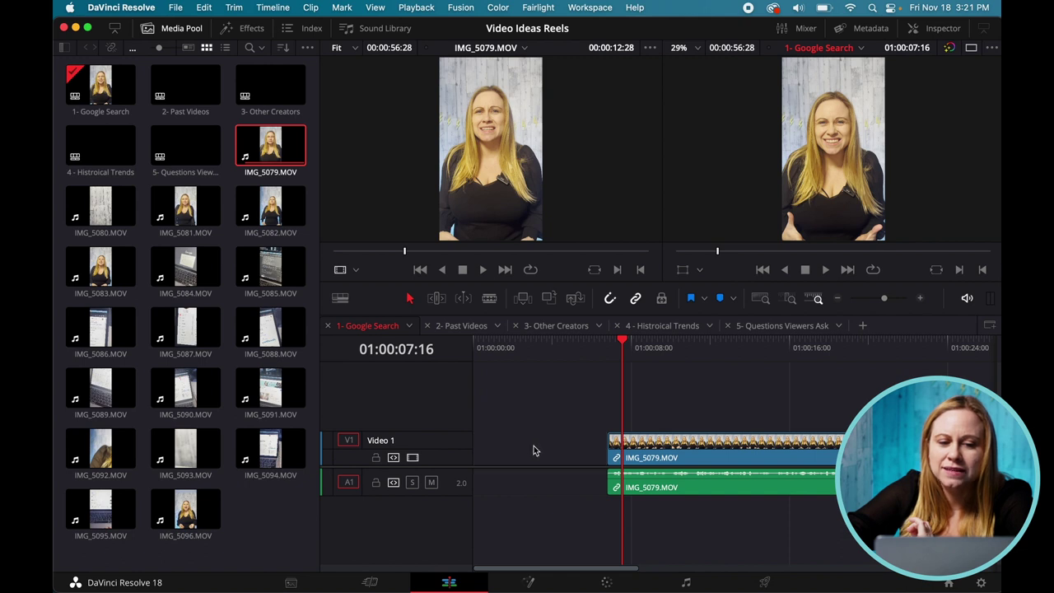
pyautogui.click(531, 448)
pyautogui.press('Delete')
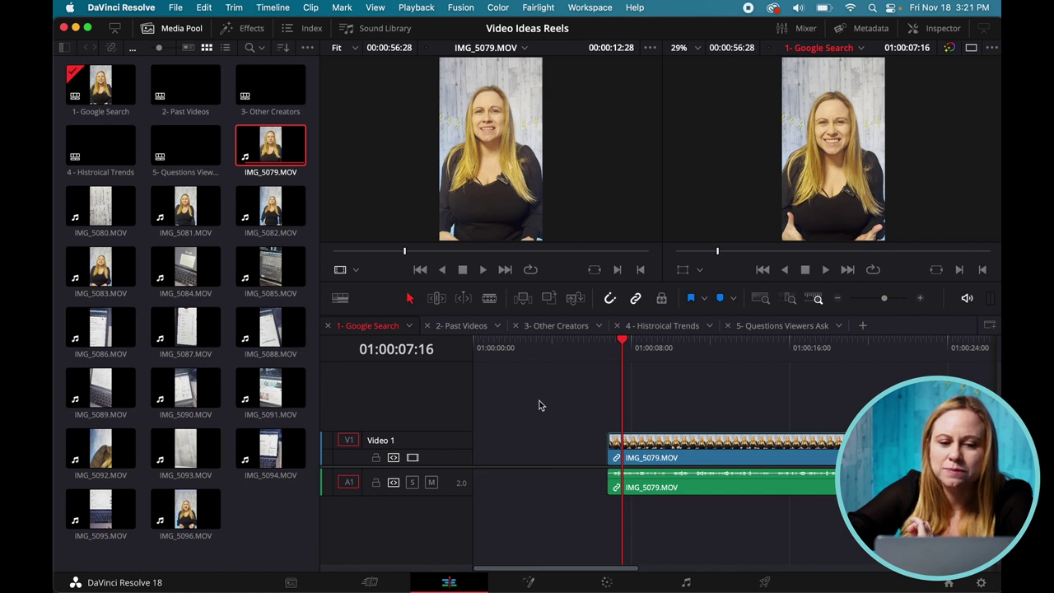
pyautogui.click(535, 448)
pyautogui.press('Delete')
# Step: Ripple Delete the gap so the clip starts at 01:00:00:00, with the playhead parked there
pyautogui.click(539, 453)
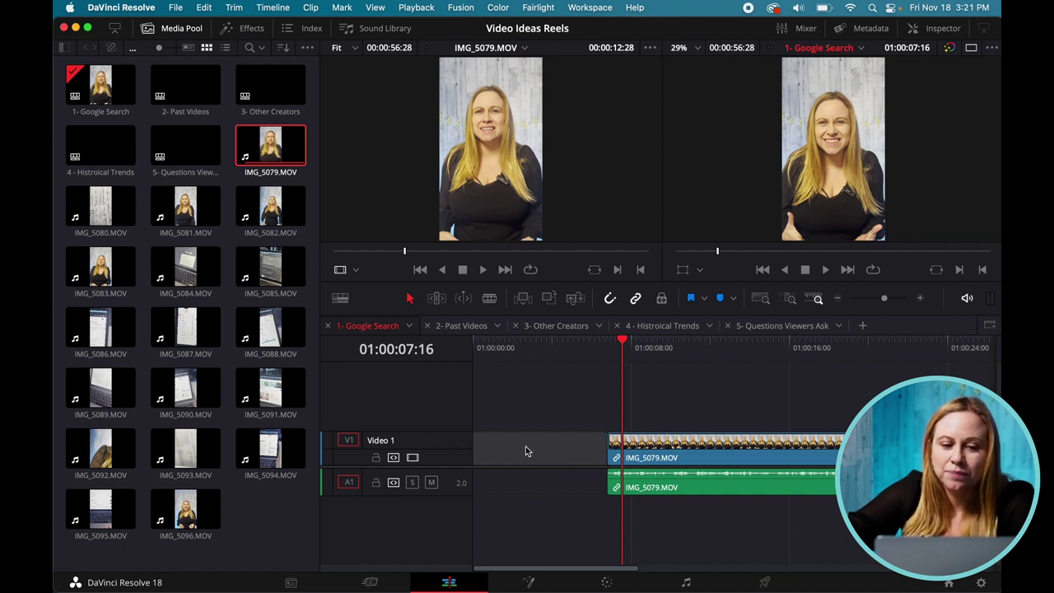
pyautogui.rightClick(554, 449)
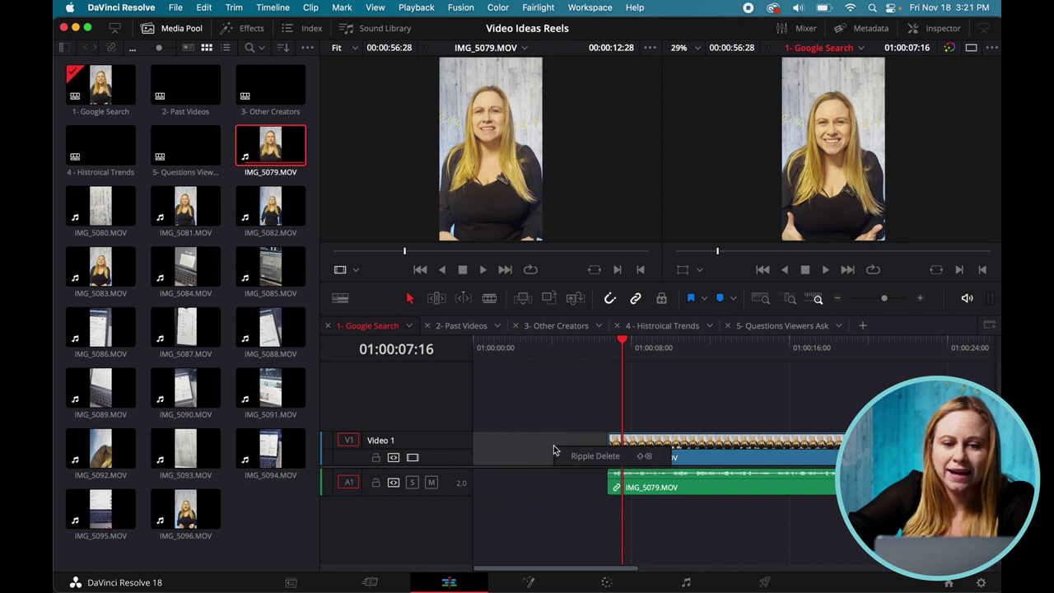
pyautogui.click(606, 459)
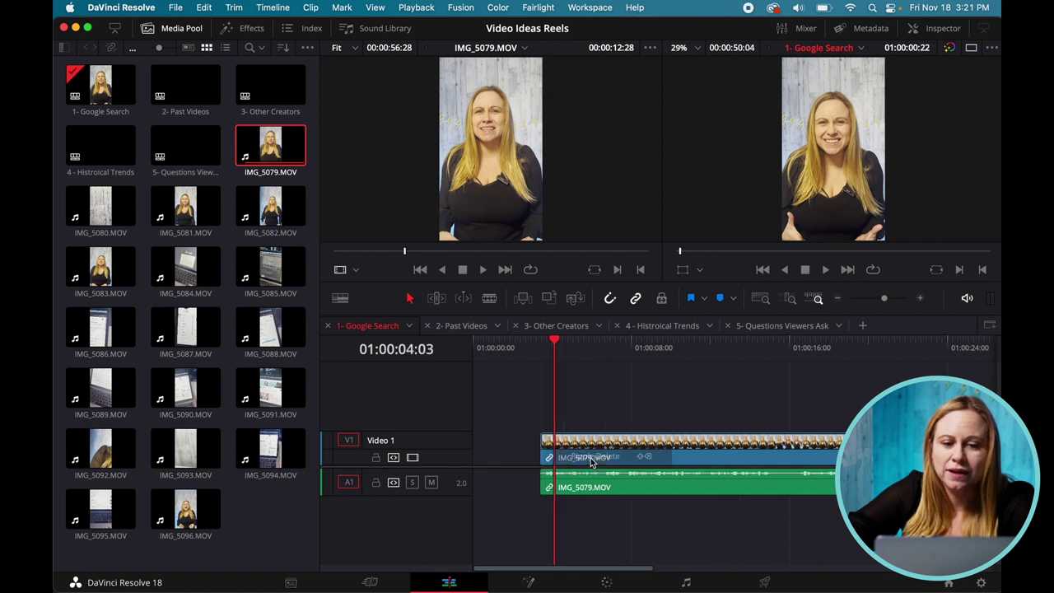
pyautogui.click(474, 347)
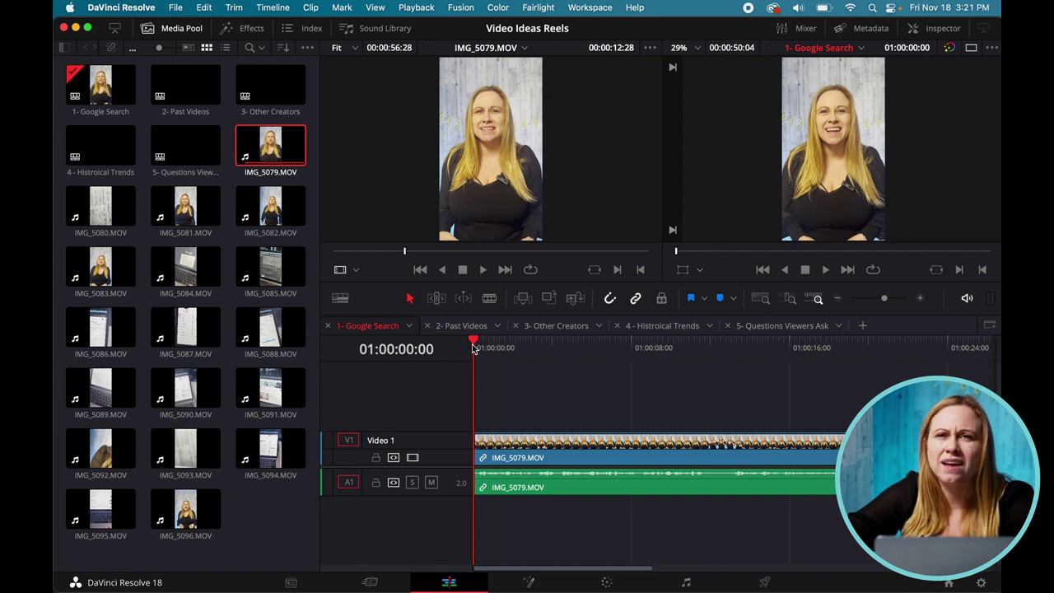
# Step: Blade the talking clip at 01:00:03:04, 01:00:04:09 and 01:00:08:11
pyautogui.moveTo(474, 347); pyautogui.dragTo(536, 353)
pyautogui.press('b')
pyautogui.click(537, 448)
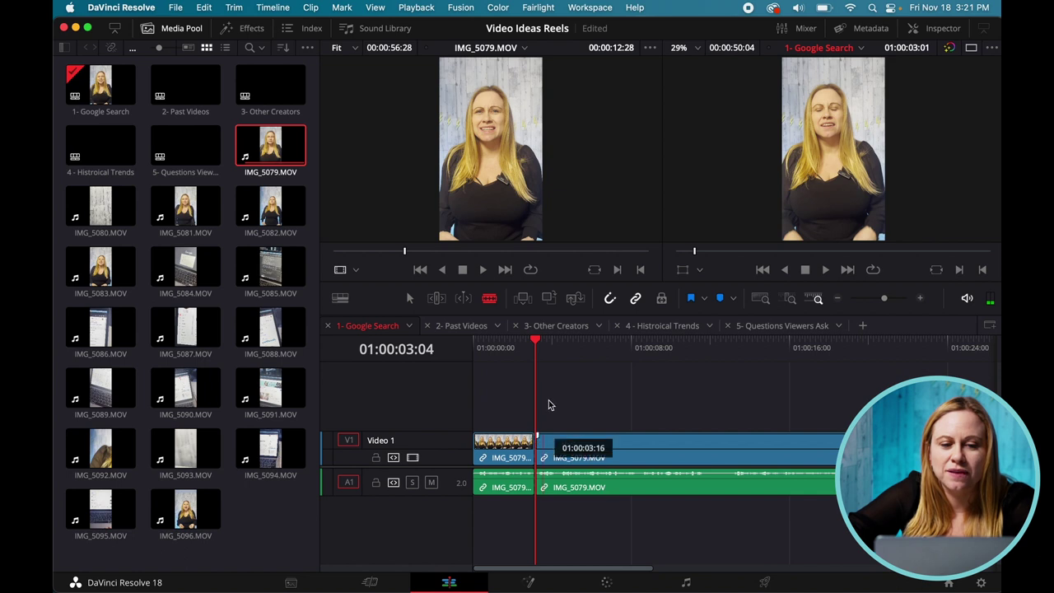
pyautogui.press('space')
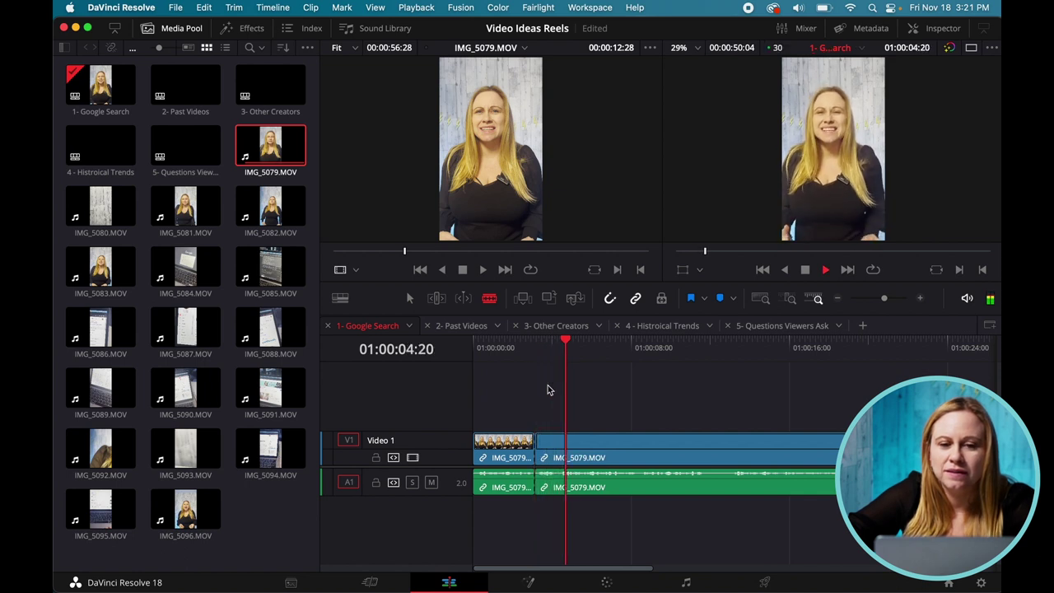
pyautogui.click(560, 348)
pyautogui.moveTo(560, 350); pyautogui.dragTo(558, 349)
pyautogui.click(559, 441)
pyautogui.press('space')
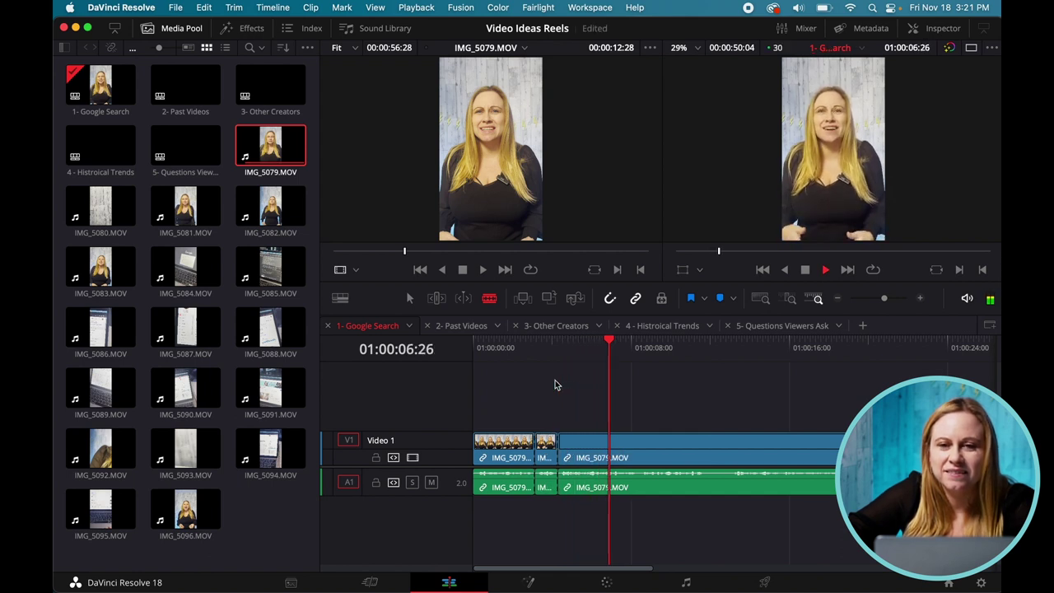
pyautogui.press('space')
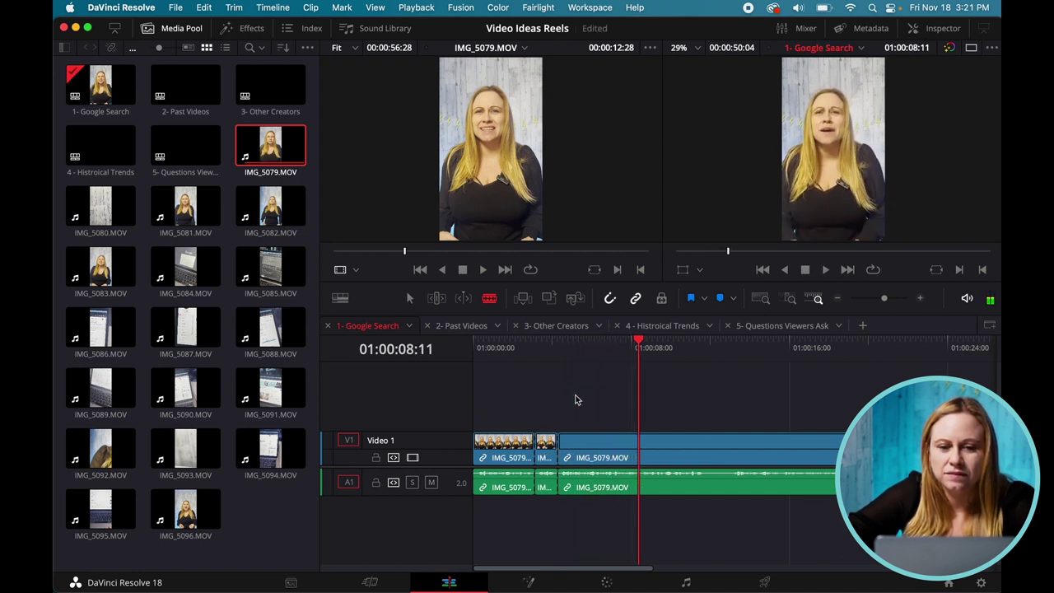
pyautogui.click(648, 455)
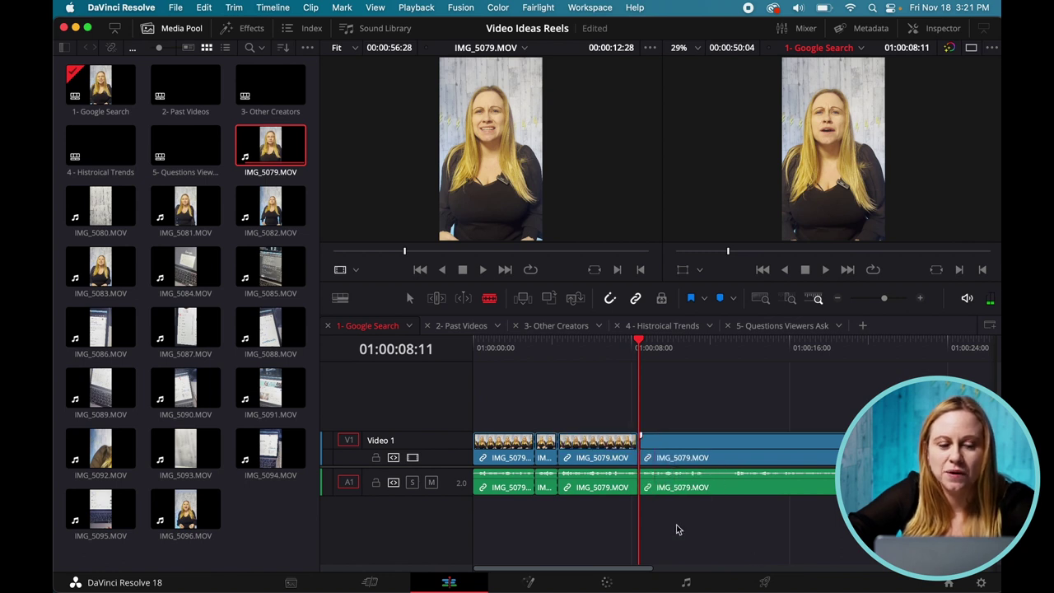
# Step: Delete the first two short pieces and Ripple Delete the leftover gap
pyautogui.moveTo(510, 397); pyautogui.dragTo(541, 501)
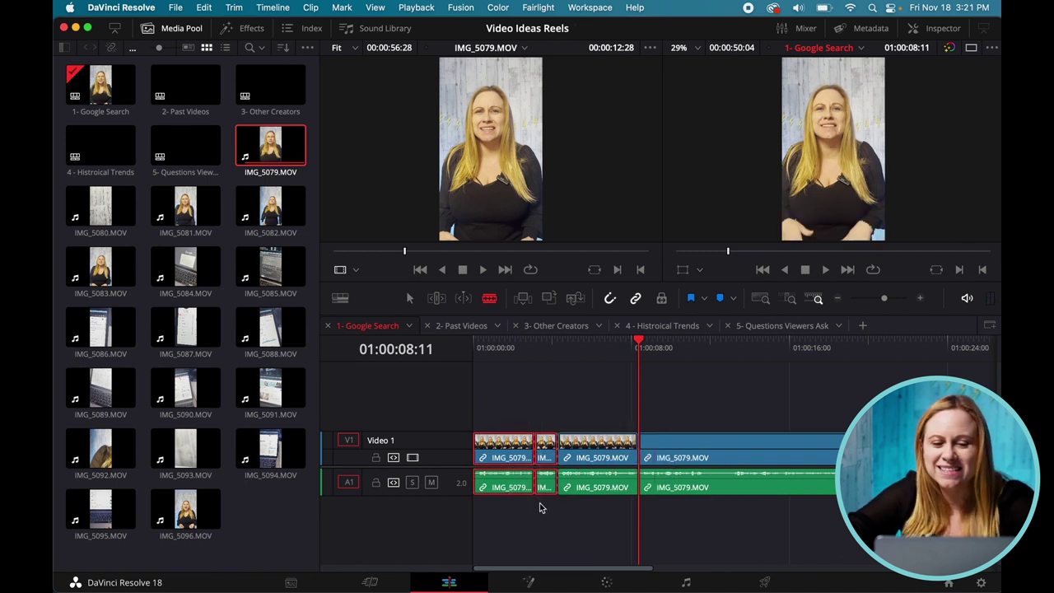
pyautogui.press('BackSpace')
pyautogui.rightClick(509, 436)
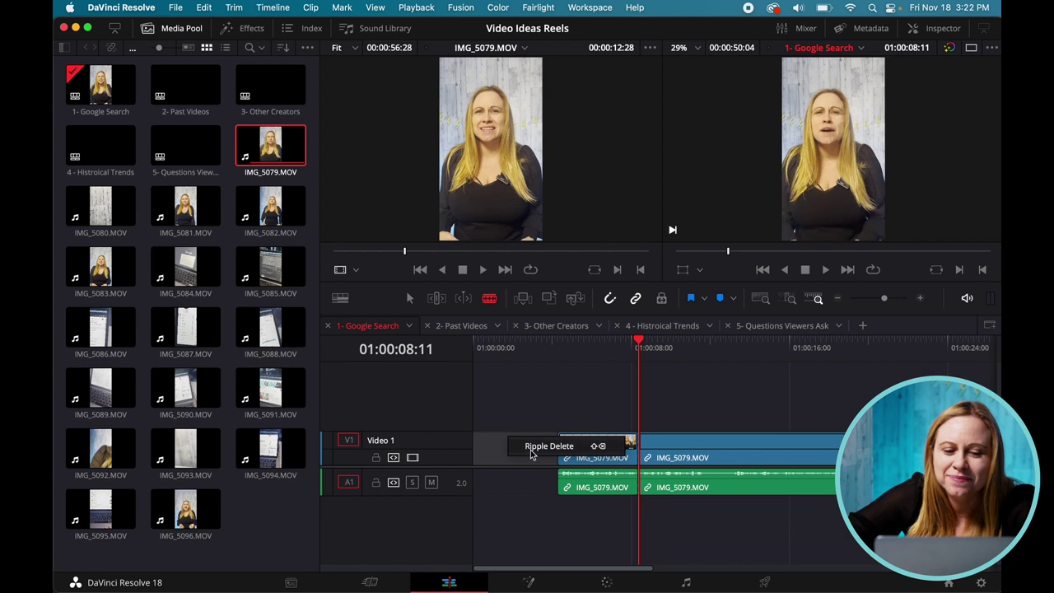
pyautogui.click(540, 443)
# Step: Cut at 01:00:08:20, then delete and ripple out the middle IMG_5079.MOV piece
pyautogui.moveTo(649, 416); pyautogui.dragTo(642, 430)
pyautogui.click(644, 441)
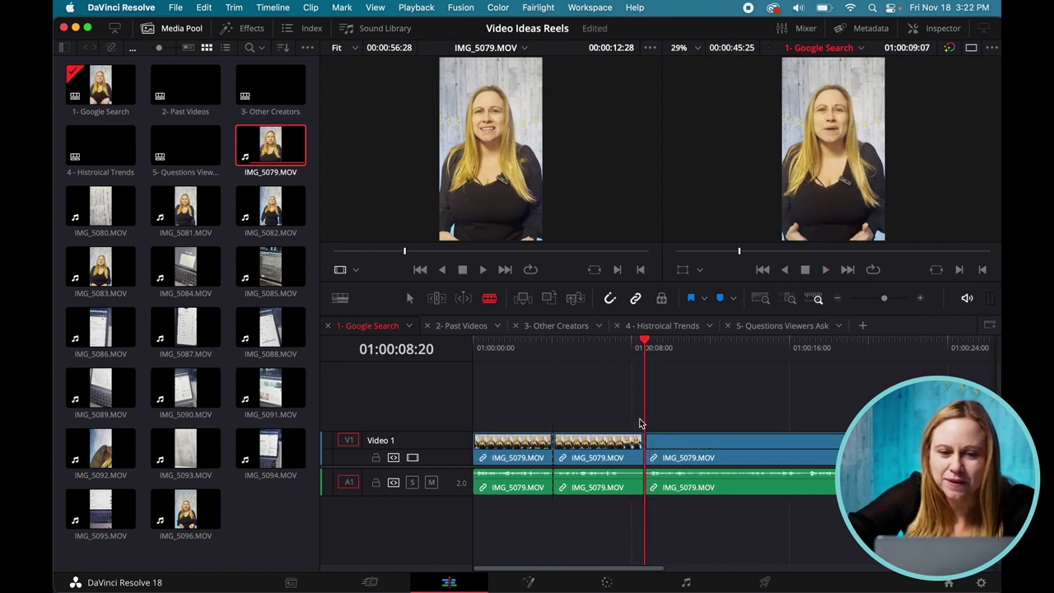
pyautogui.press('a')
pyautogui.click(597, 451)
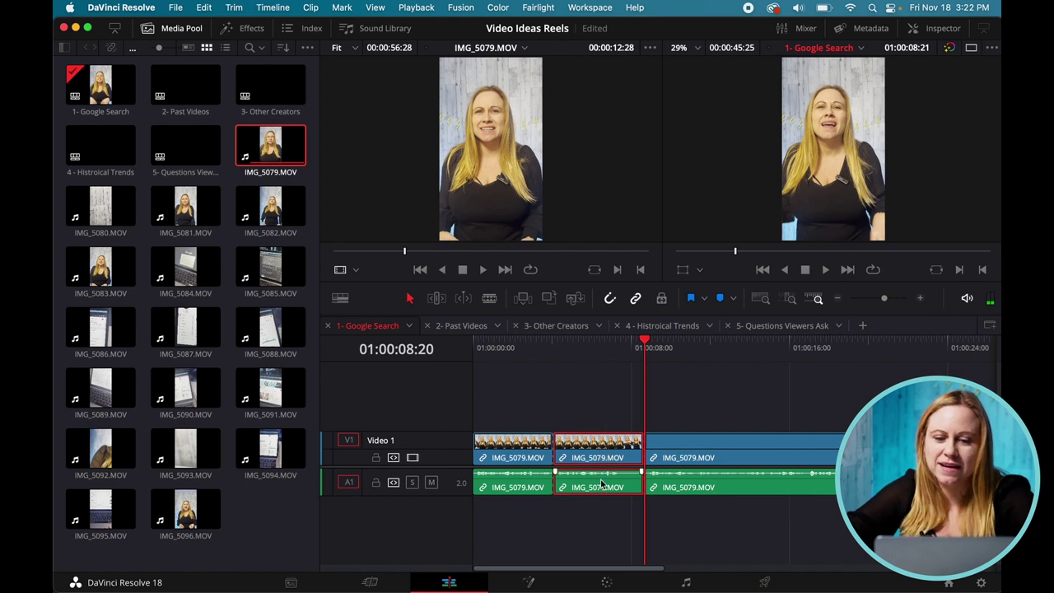
pyautogui.press('BackSpace')
pyautogui.rightClick(587, 450)
pyautogui.click(614, 454)
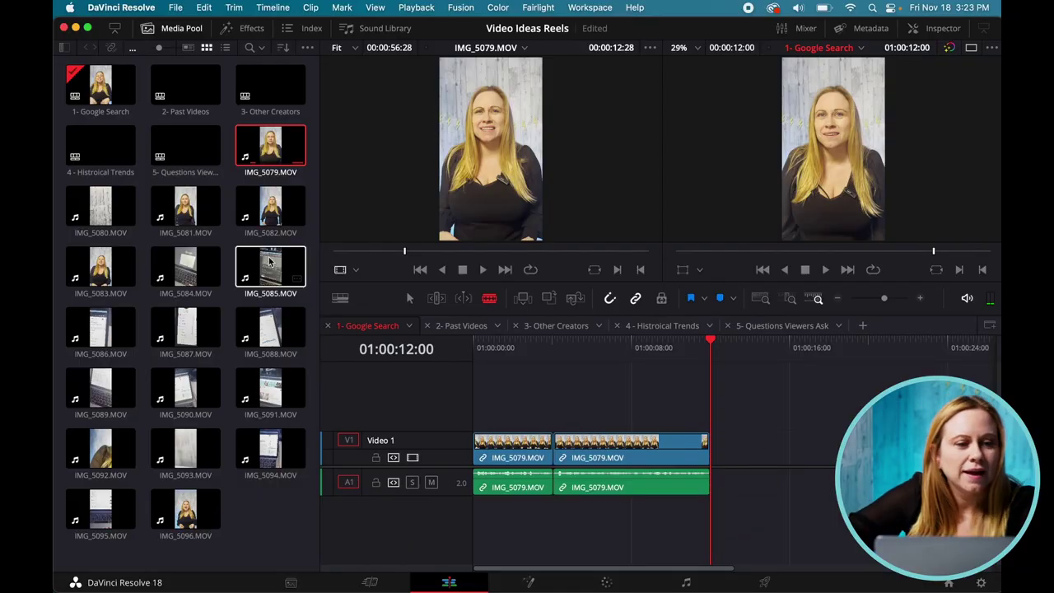
pyautogui.click(184, 278)
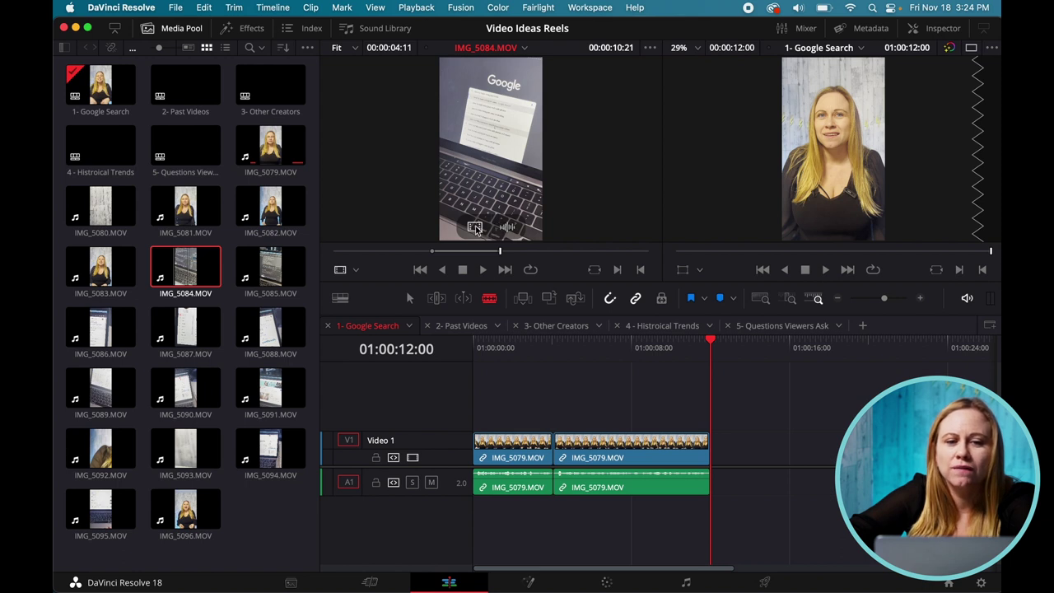
# Step: Drop IMG_5084.MOV onto Video 2 over the second talking piece, then review and select it
pyautogui.moveTo(474, 229); pyautogui.dragTo(592, 407)
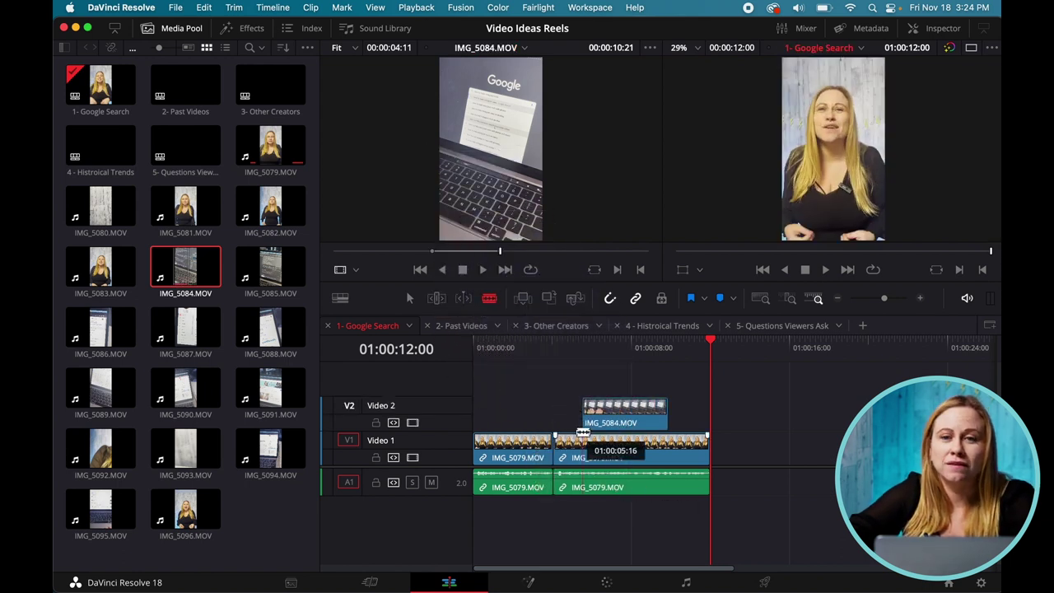
pyautogui.click(570, 346)
pyautogui.press('space')
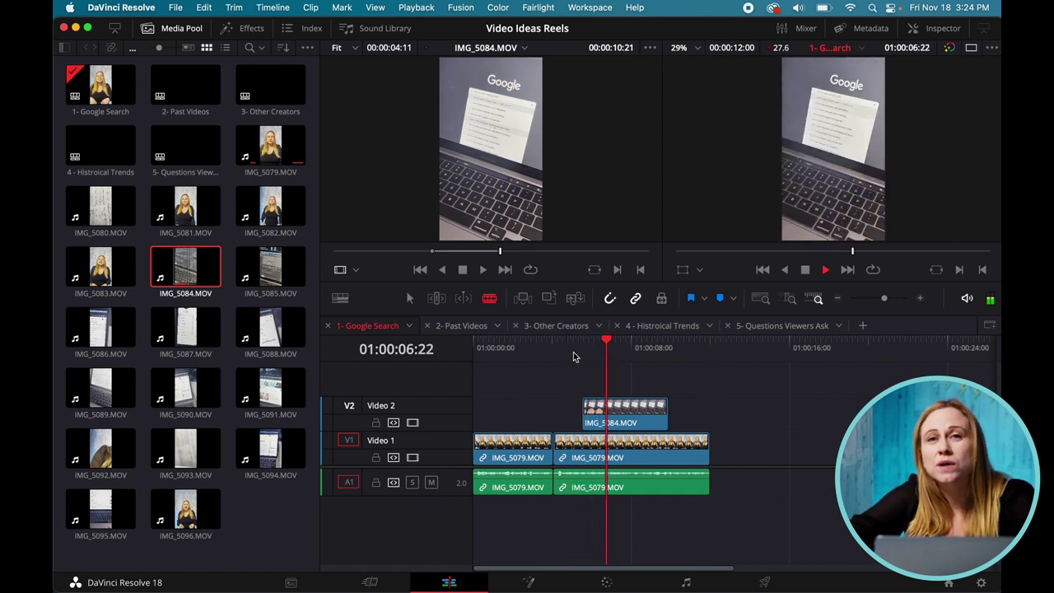
pyautogui.press('space')
pyautogui.press('a')
pyautogui.click(613, 414)
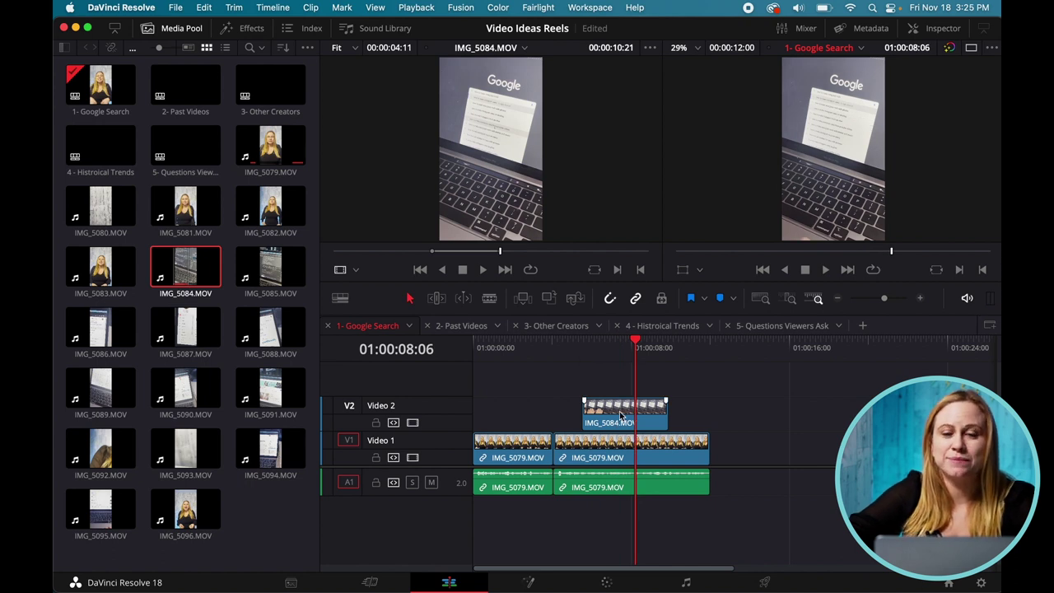
pyautogui.click(615, 346)
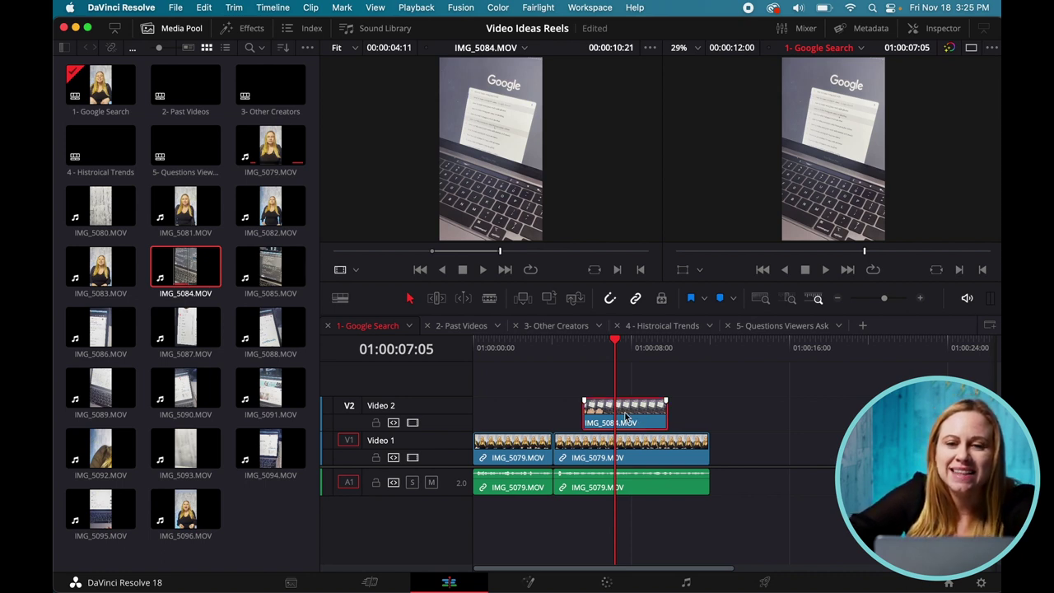
# Step: In the Inspector, raise the IMG_5084.MOV B-roll's Transform Zoom to 1.220
pyautogui.click(940, 30)
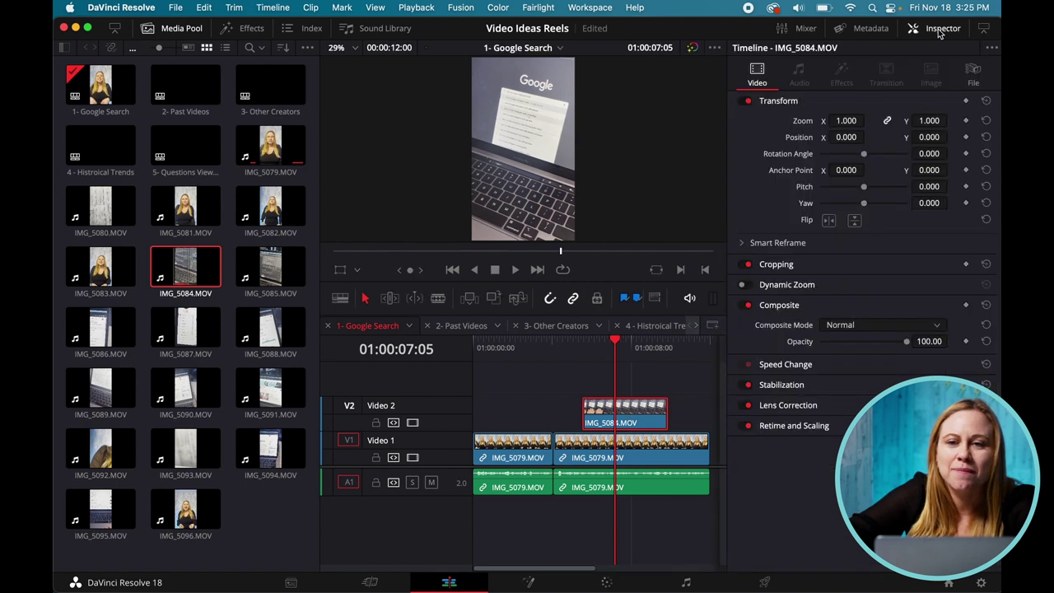
pyautogui.moveTo(847, 120); pyautogui.dragTo(882, 139)
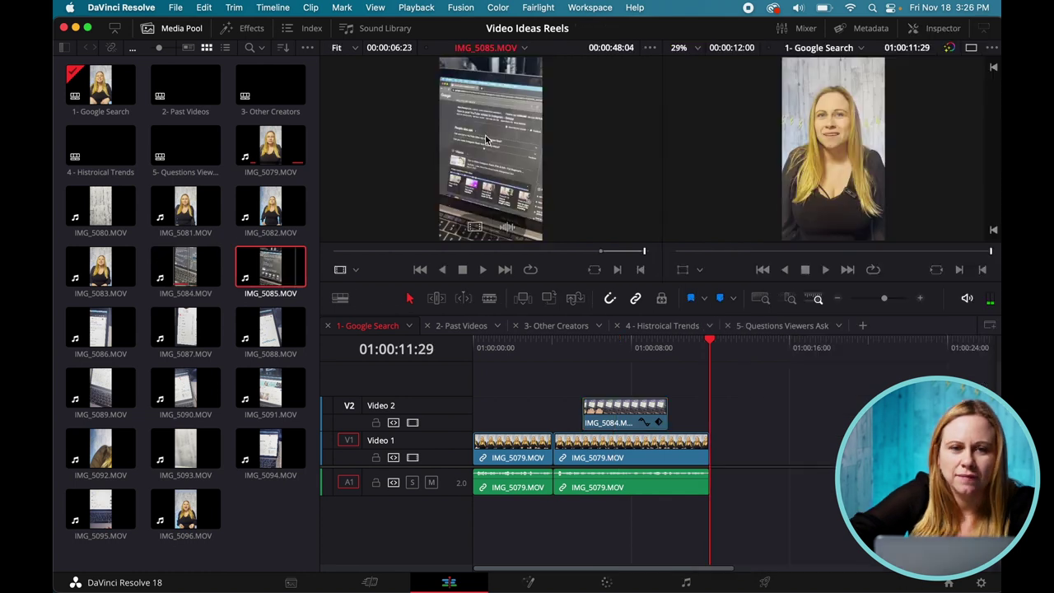
# Step: Place IMG_5085.MOV on V1 after the talking clips and play back from 01:00:10:18
pyautogui.moveTo(497, 118); pyautogui.dragTo(803, 416)
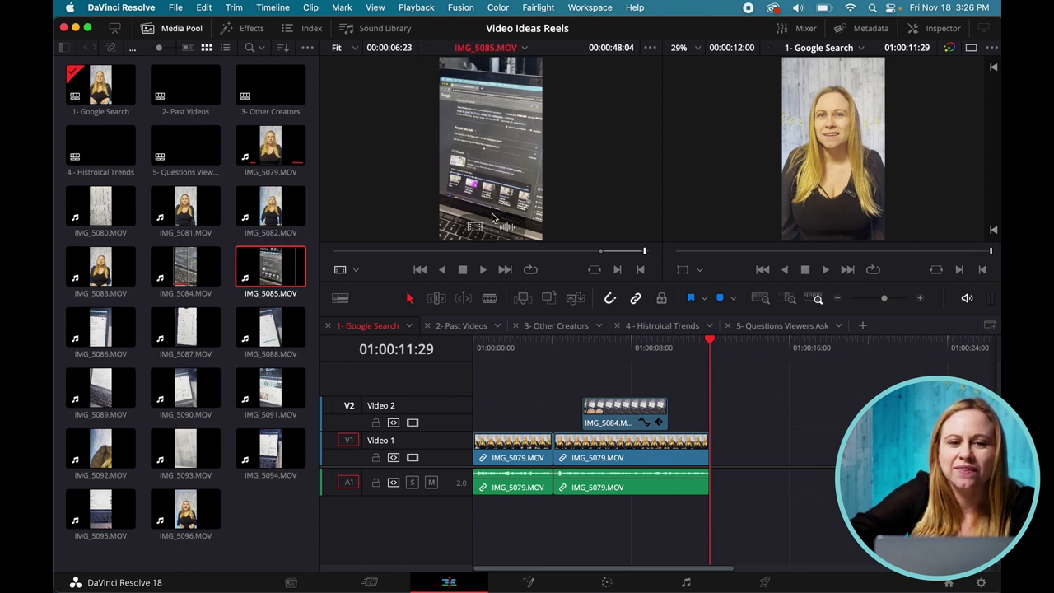
pyautogui.moveTo(486, 117); pyautogui.dragTo(780, 451)
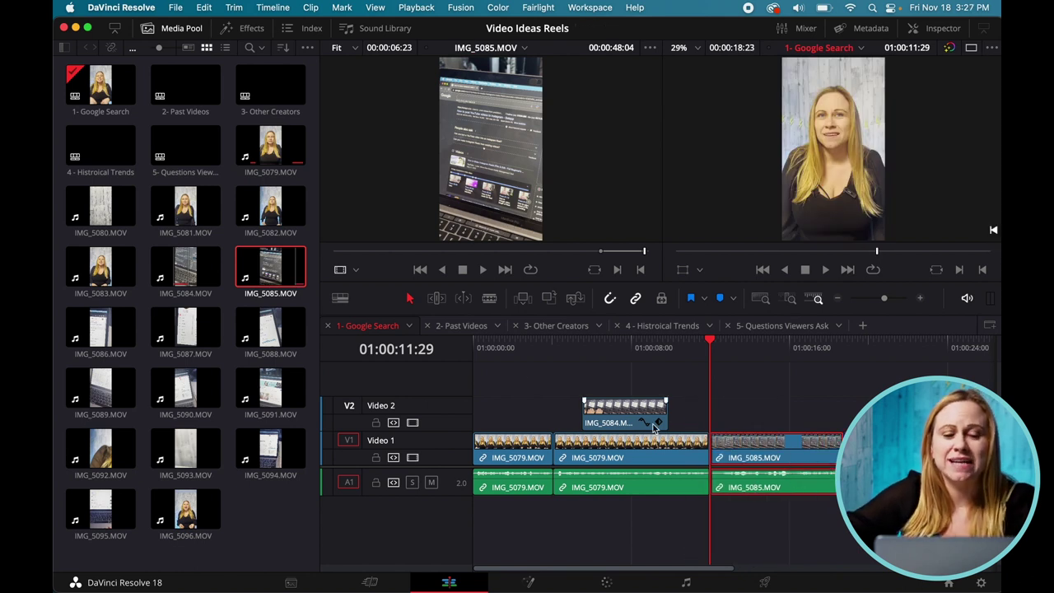
pyautogui.click(682, 355)
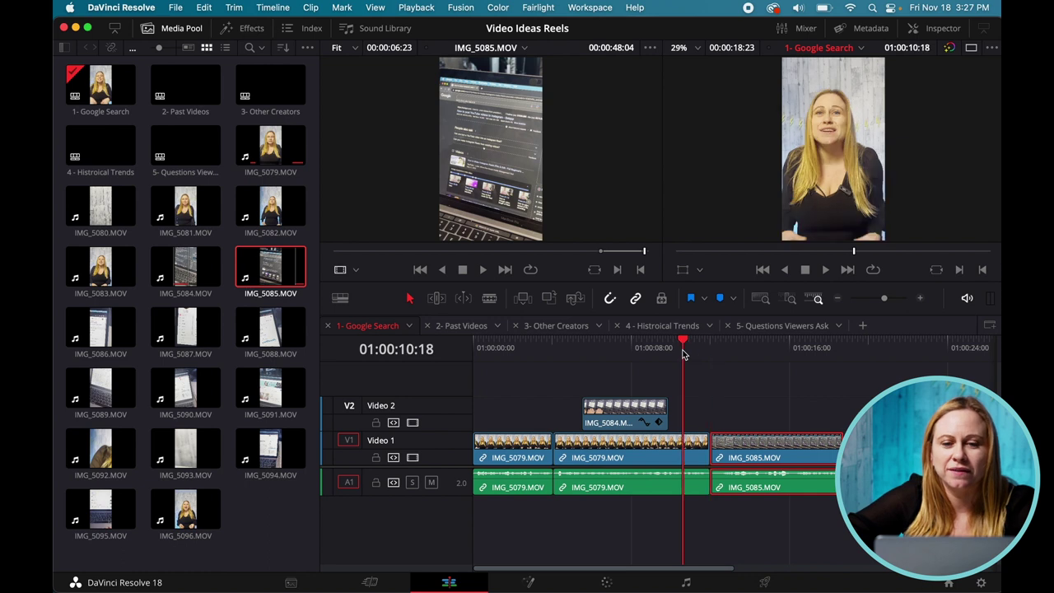
pyautogui.press('space')
pyautogui.press('space')
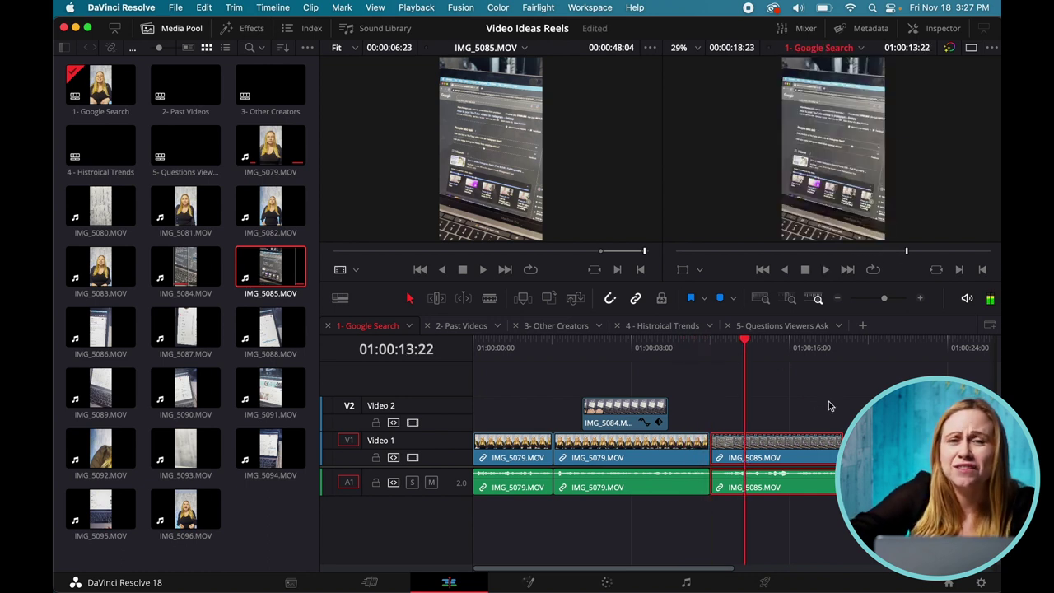
# Step: Trim IMG_5085.MOV's start to about 01:00:12:15 and slide it left against the talking clip
pyautogui.press('super+equal')
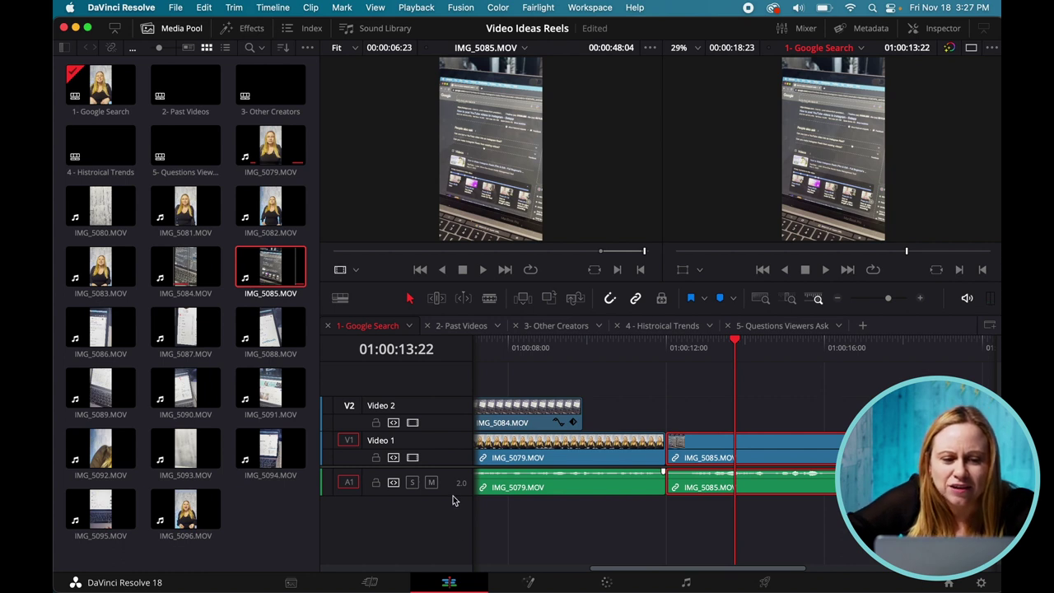
pyautogui.moveTo(454, 496); pyautogui.dragTo(454, 530)
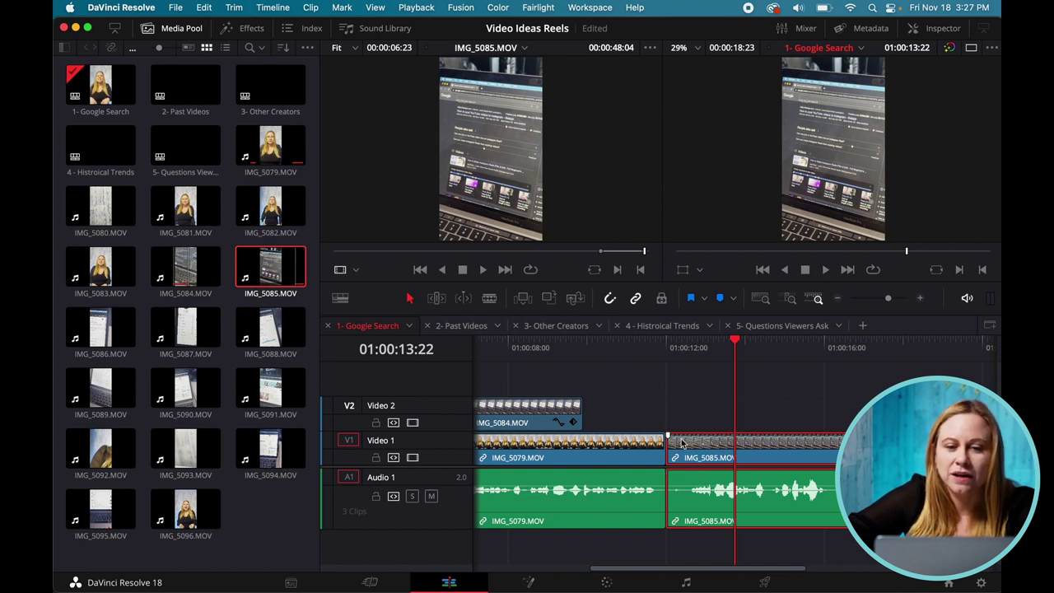
pyautogui.moveTo(677, 352); pyautogui.dragTo(688, 357)
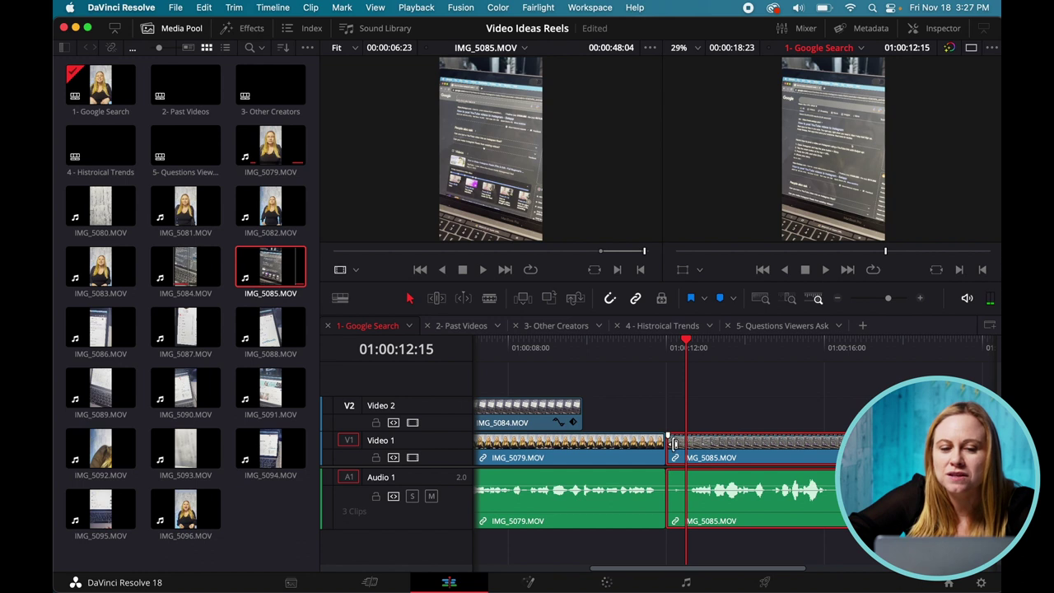
pyautogui.moveTo(674, 444); pyautogui.dragTo(712, 448)
pyautogui.click(626, 358)
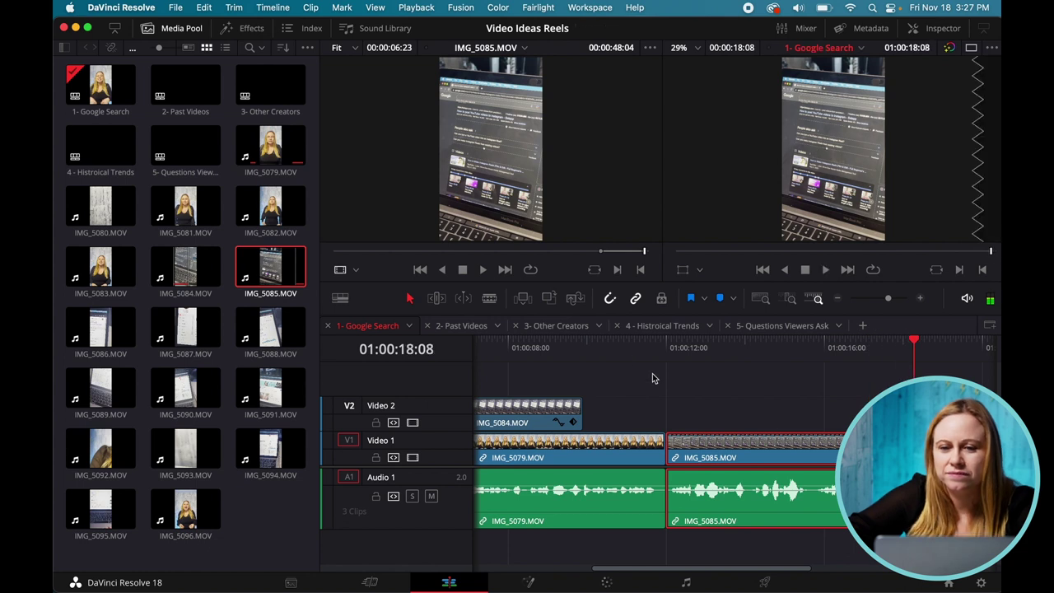
pyautogui.click(740, 353)
pyautogui.click(938, 32)
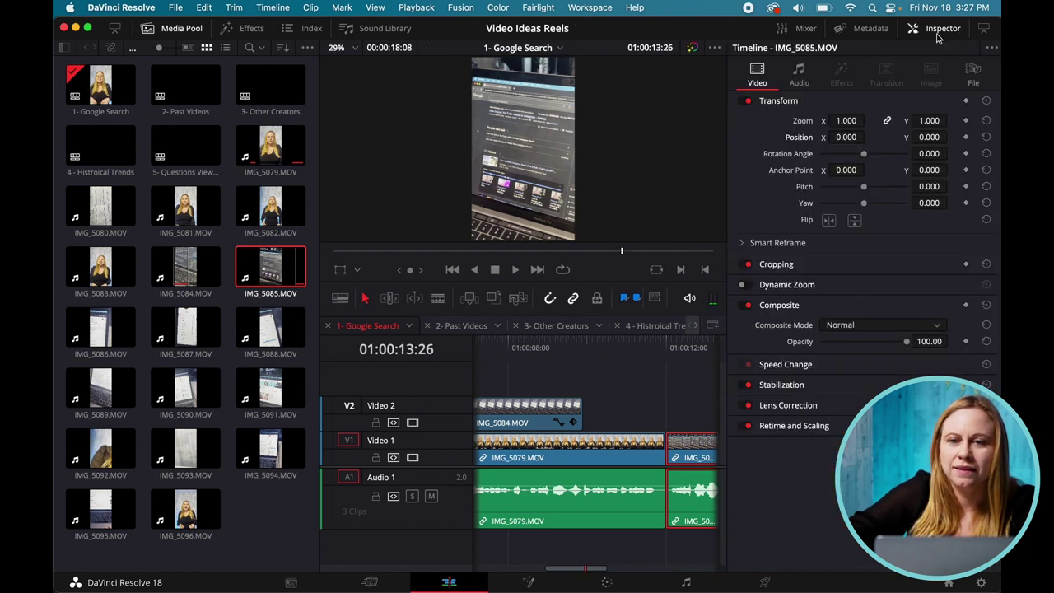
pyautogui.moveTo(847, 121); pyautogui.dragTo(877, 120)
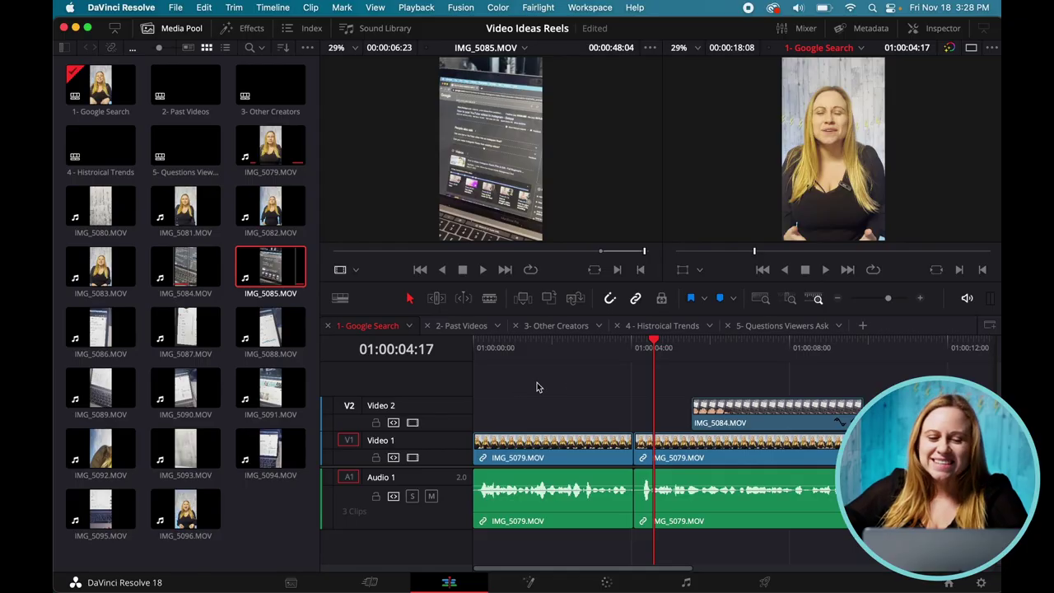
pyautogui.moveTo(599, 349); pyautogui.dragTo(657, 356)
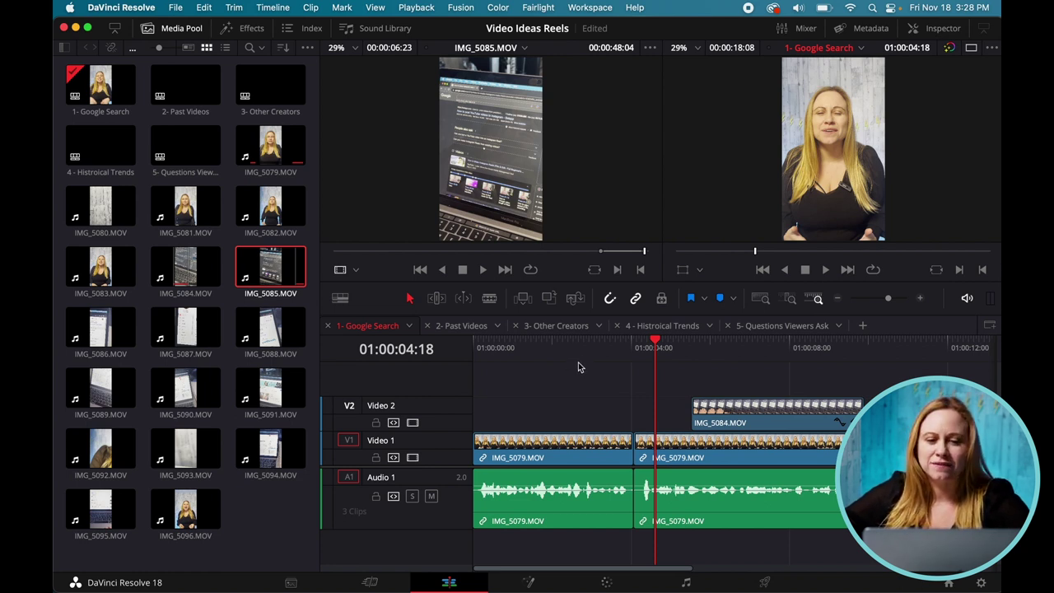
pyautogui.click(578, 367)
# Step: Zoom the first talking-head clip to 1.210 and shift its picture vertically
pyautogui.click(588, 444)
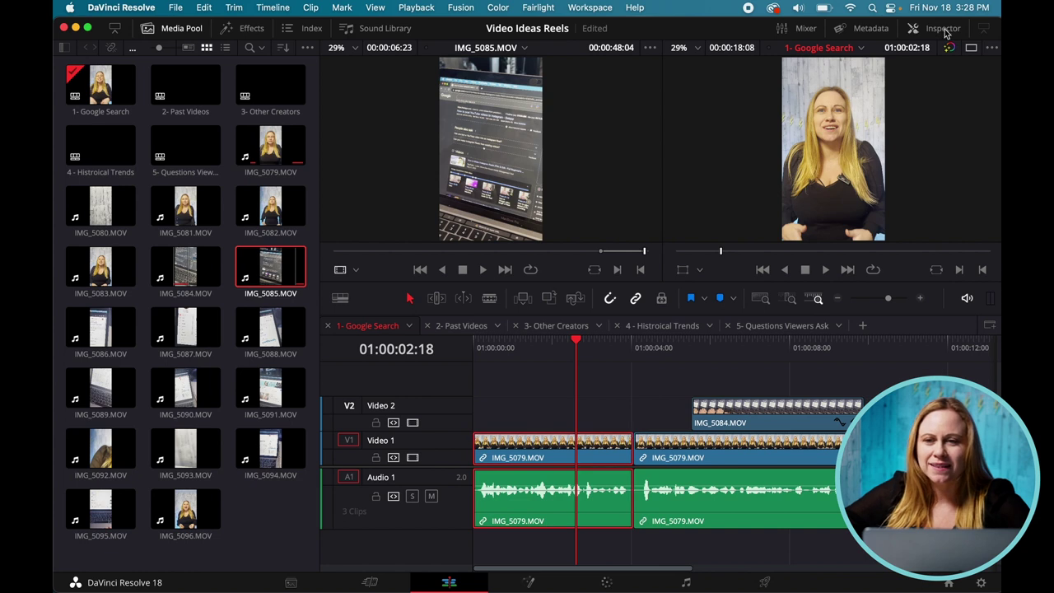
pyautogui.moveTo(844, 121); pyautogui.dragTo(880, 132)
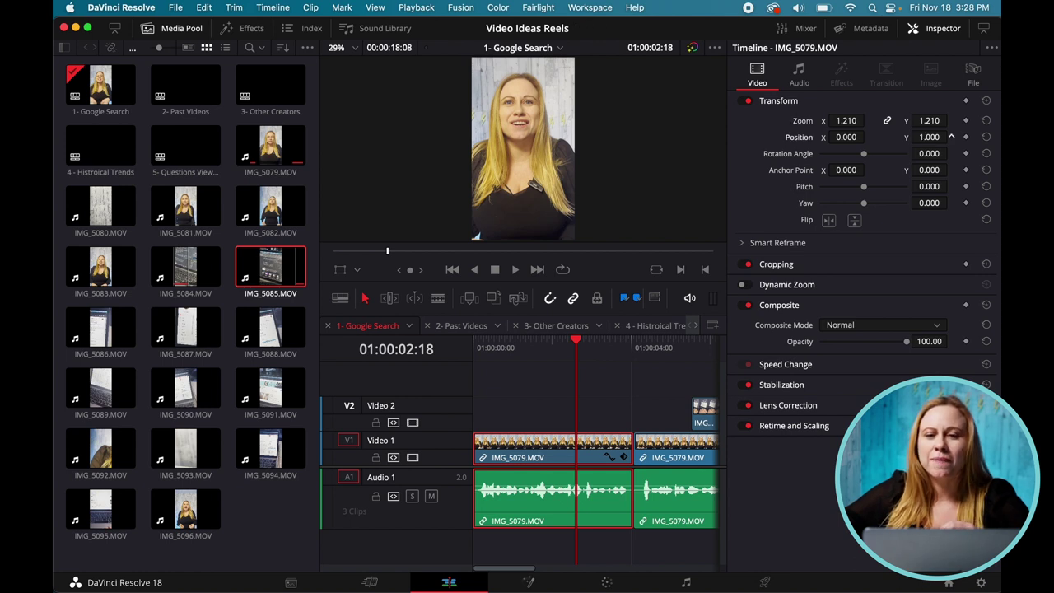
pyautogui.moveTo(928, 137)
pyautogui.mouseDown()
pyautogui.moveTo(1018, 137)
pyautogui.moveTo(923, 136)
pyautogui.moveTo(929, 144)
pyautogui.mouseUp()
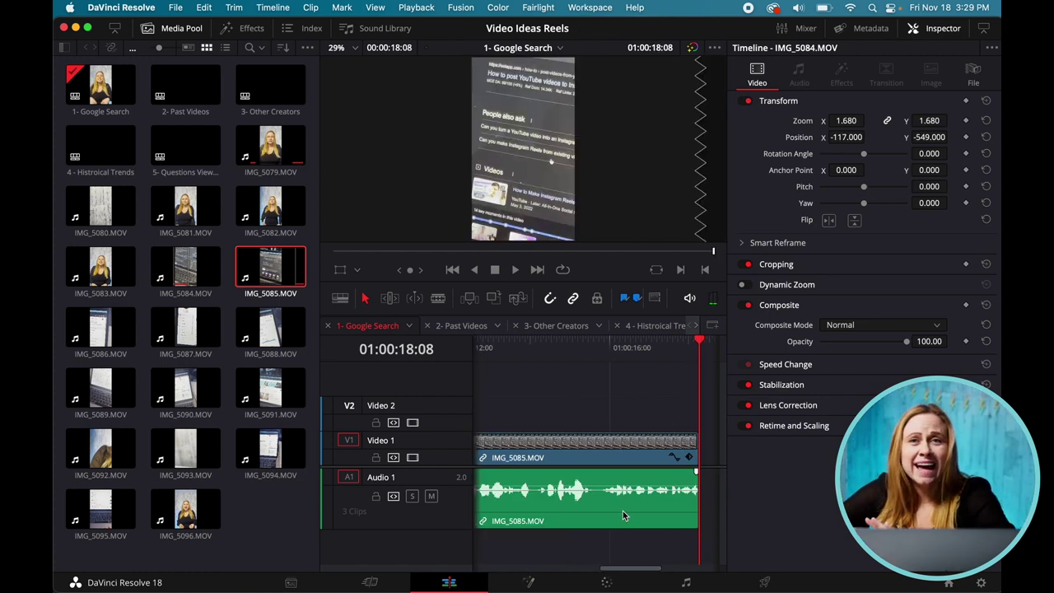
# Step: Open the Color page with the Primaries - Color Wheels panel showing
pyautogui.click(606, 582)
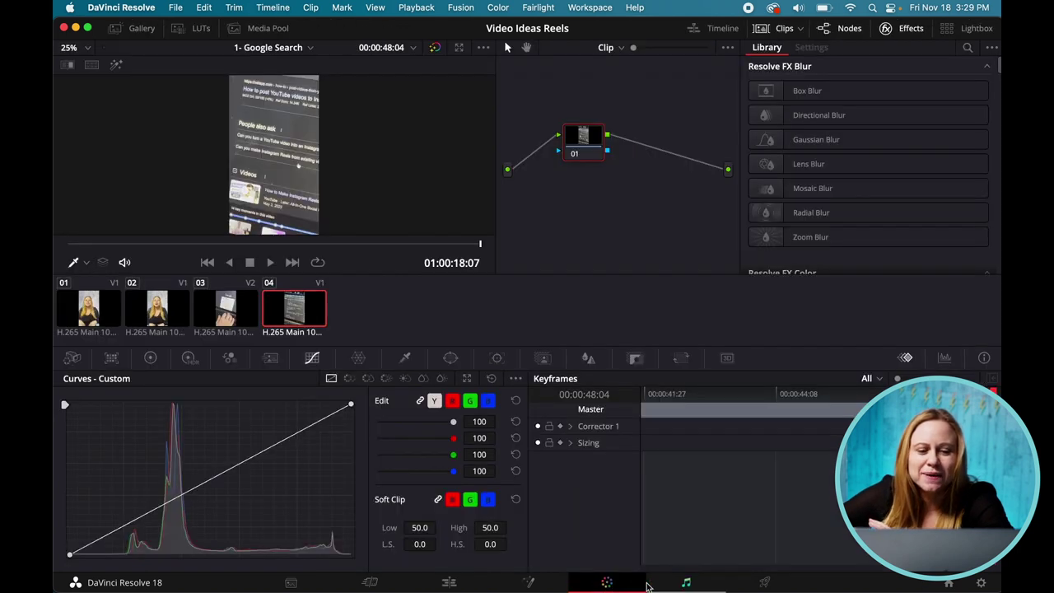
pyautogui.click(150, 358)
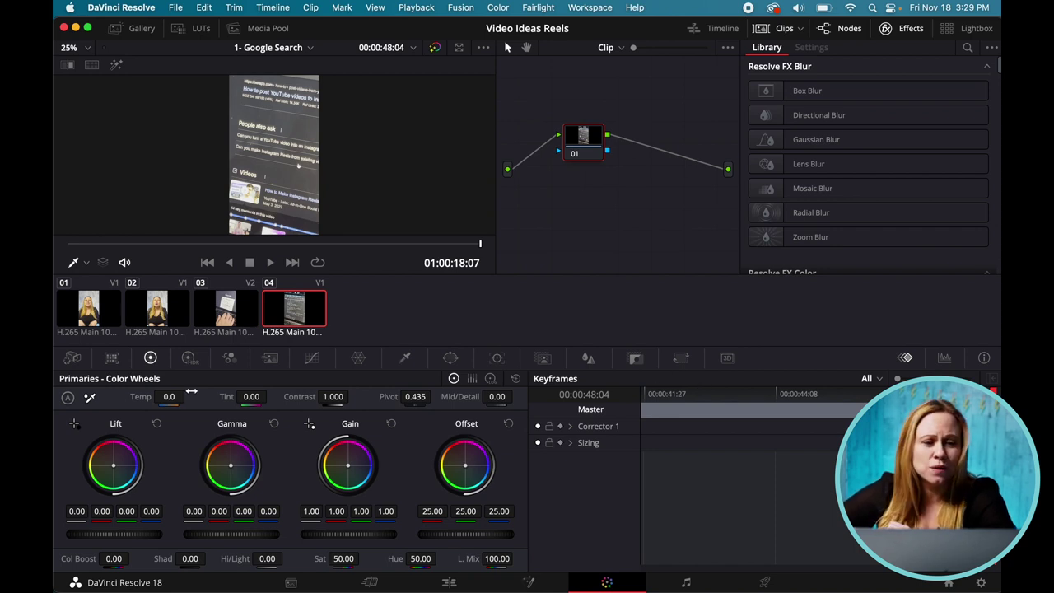
pyautogui.click(72, 358)
pyautogui.click(112, 359)
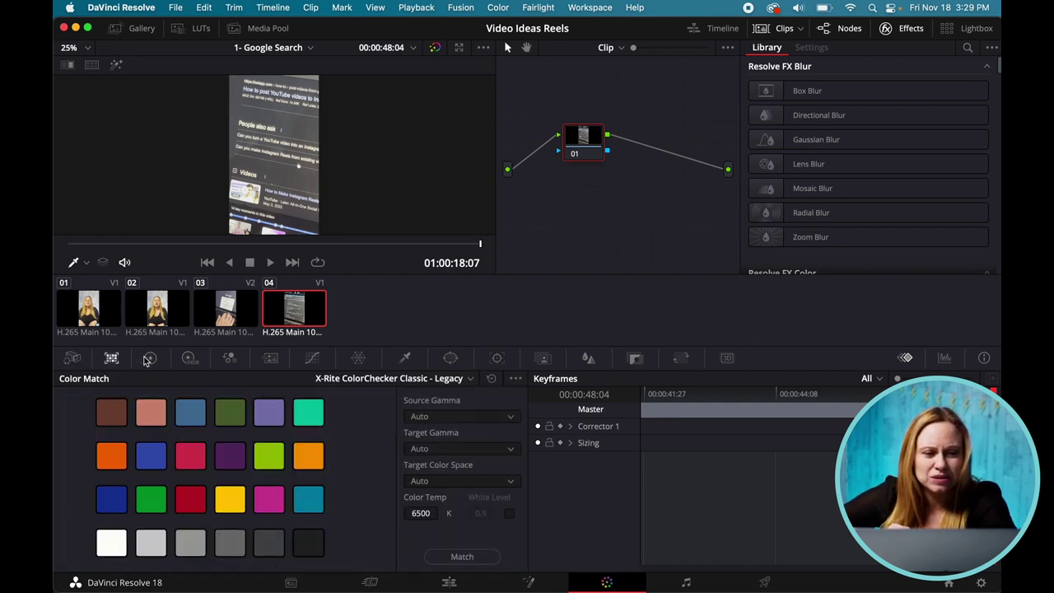
pyautogui.click(150, 358)
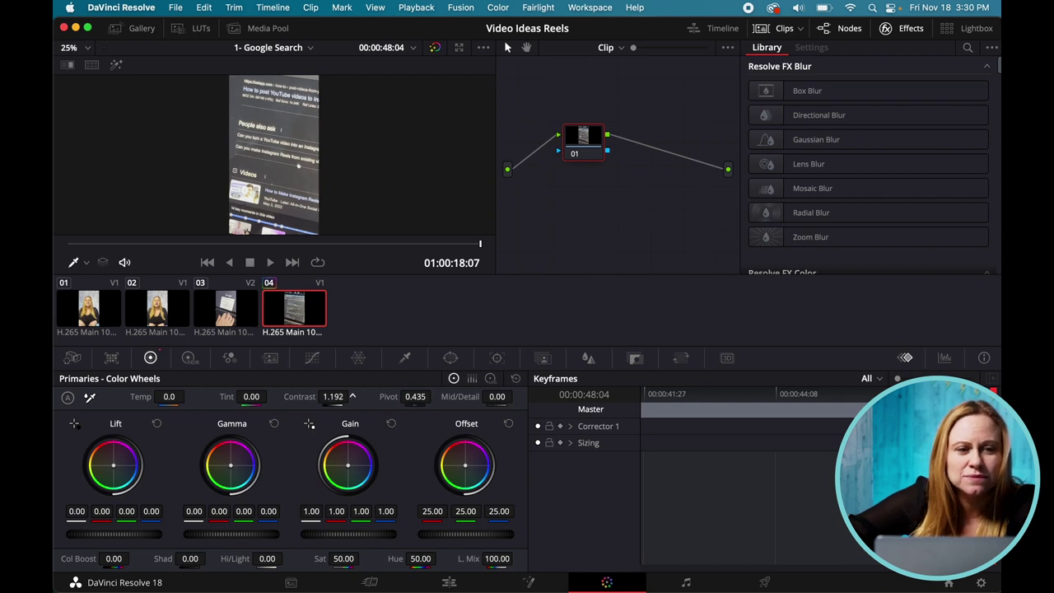
# Step: Give the IMG_5085 clip contrast 1.380 and shadows 30, keeping temperature neutral, then check the other clips
pyautogui.moveTo(352, 396); pyautogui.dragTo(378, 396)
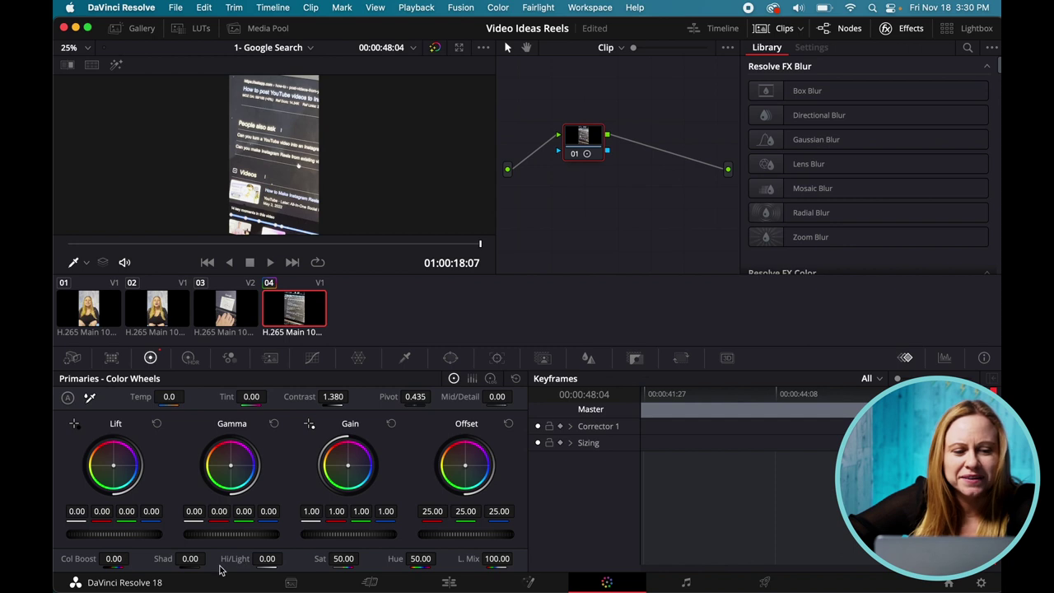
pyautogui.moveTo(189, 558); pyautogui.dragTo(209, 558)
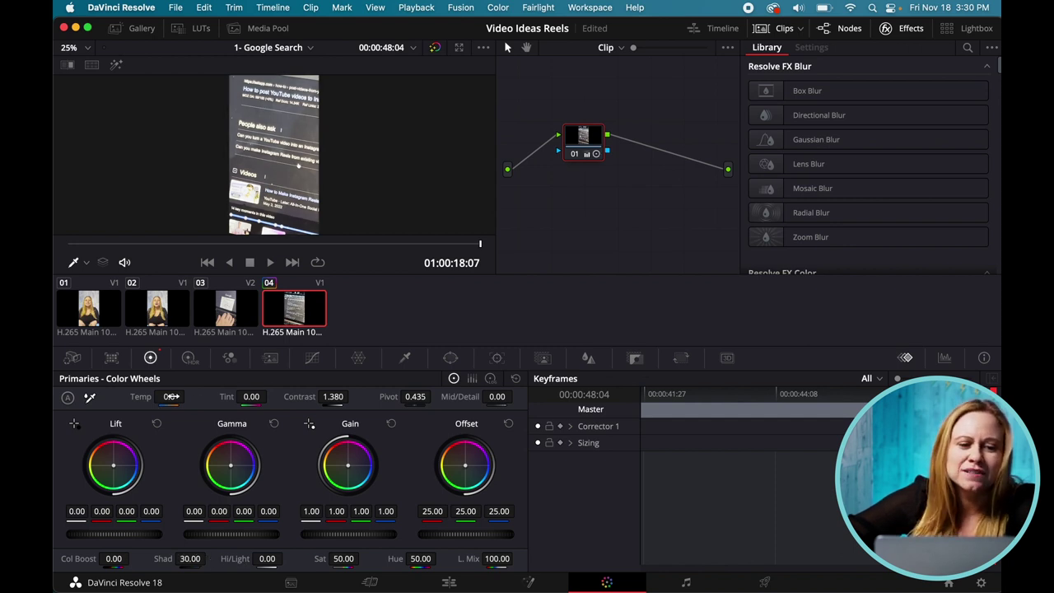
pyautogui.moveTo(170, 397); pyautogui.dragTo(165, 397)
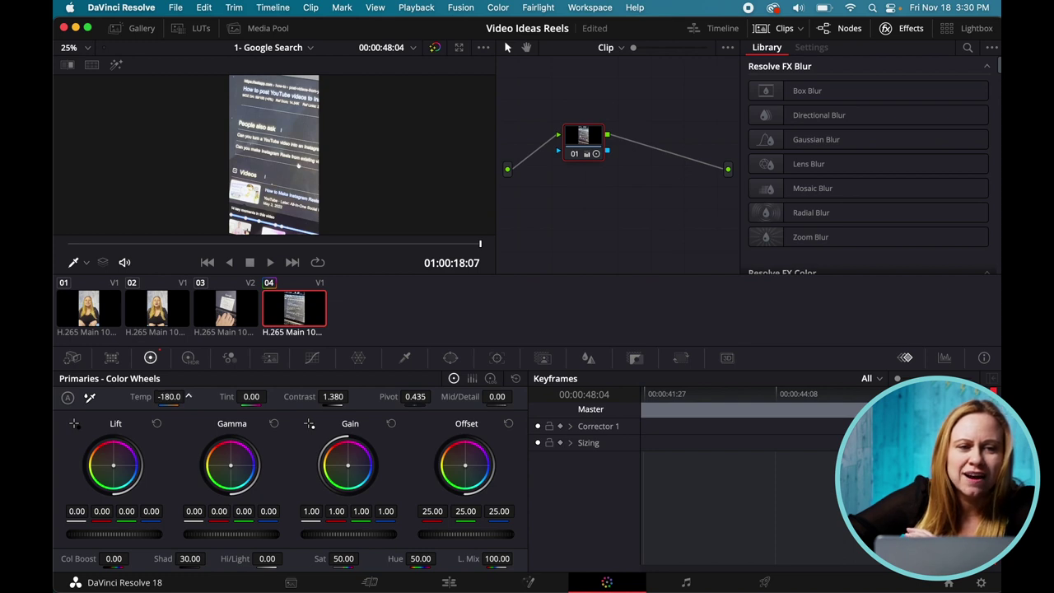
pyautogui.moveTo(188, 397); pyautogui.dragTo(188, 397)
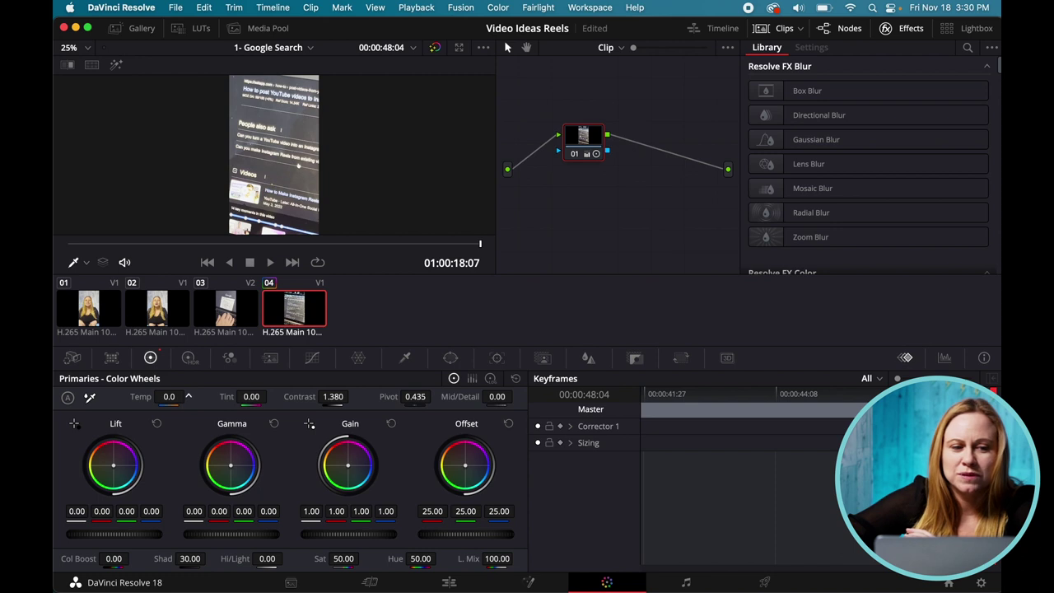
pyautogui.click(219, 315)
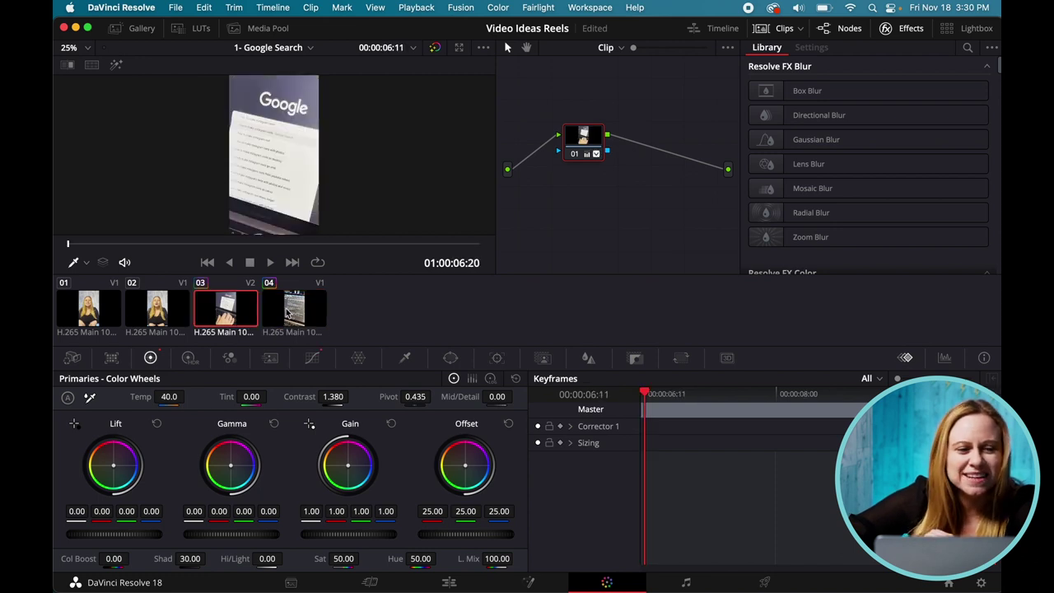
pyautogui.click(132, 316)
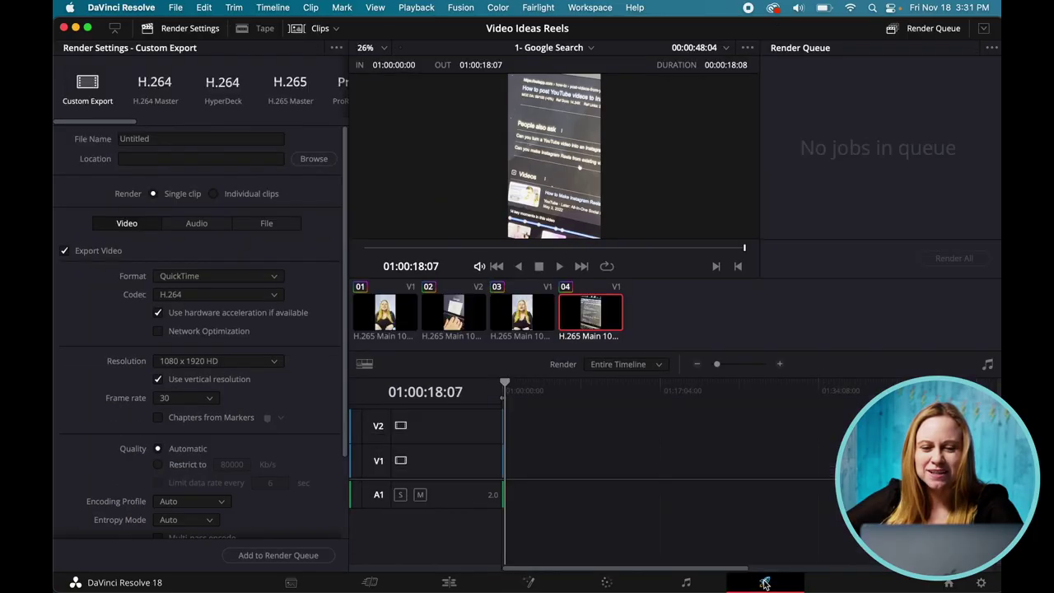
# Step: Set the render File Name to 'Video Ideas 1 - Google Search' and the Format to MP4
pyautogui.click(213, 140)
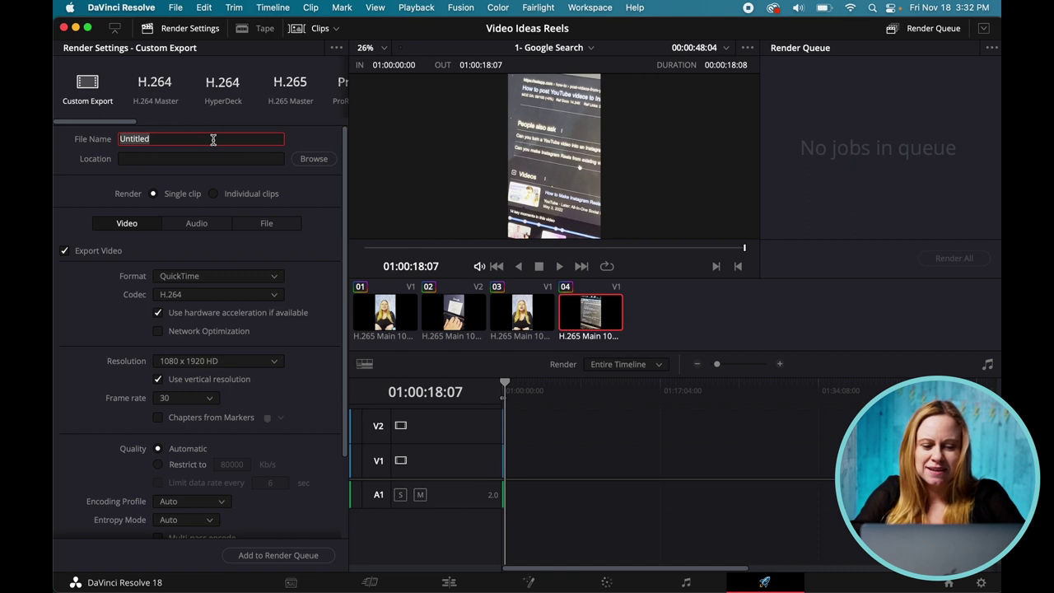
pyautogui.write('R')
pyautogui.press('BackSpace')
pyautogui.press('BackSpace')
pyautogui.write('Vi')
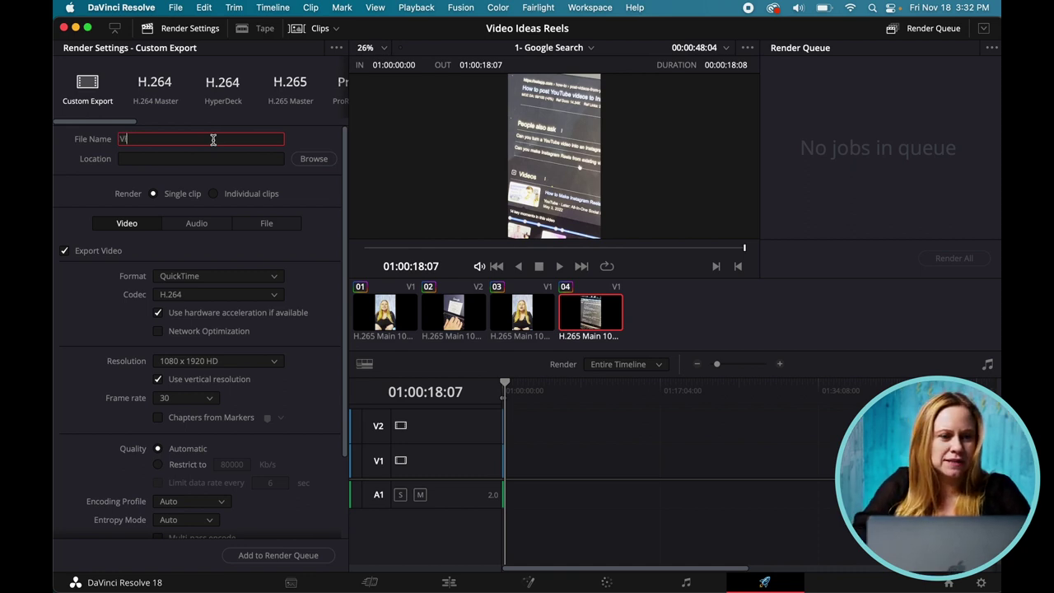
pyautogui.write('deo Ideas 1')
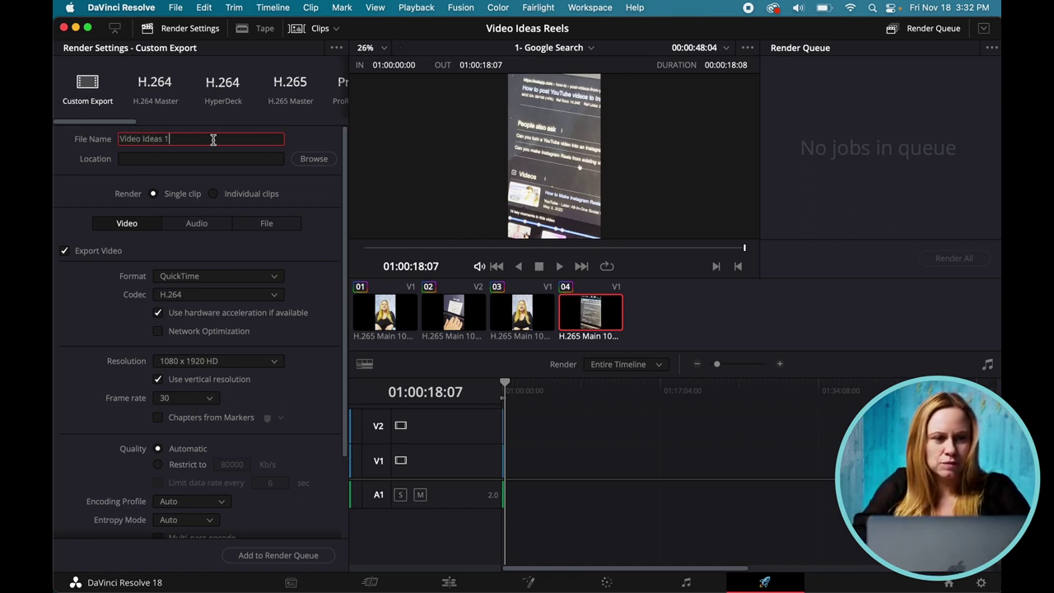
pyautogui.write(' - Google Search')
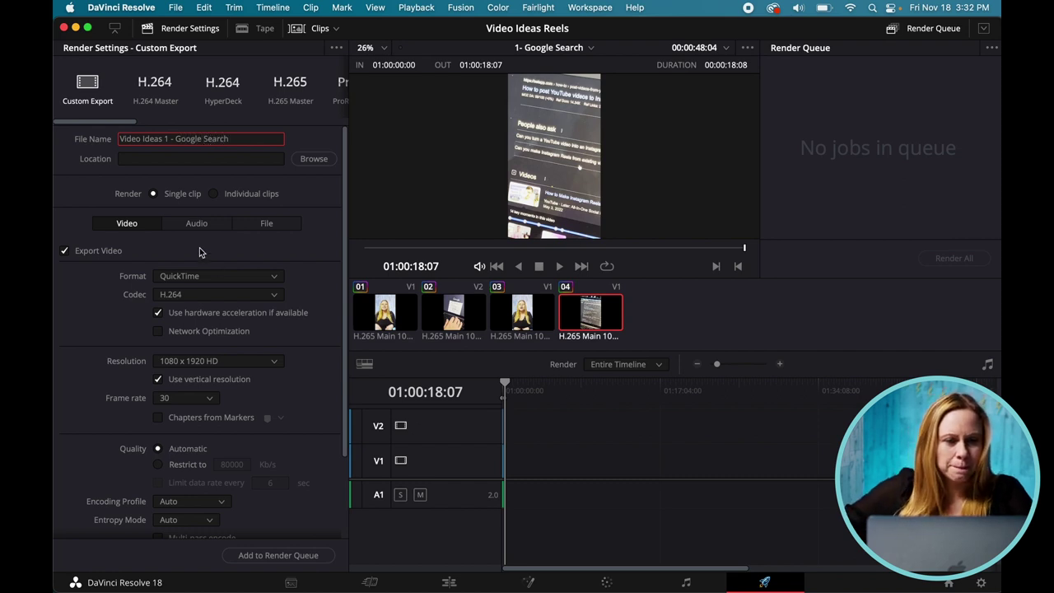
pyautogui.click(178, 279)
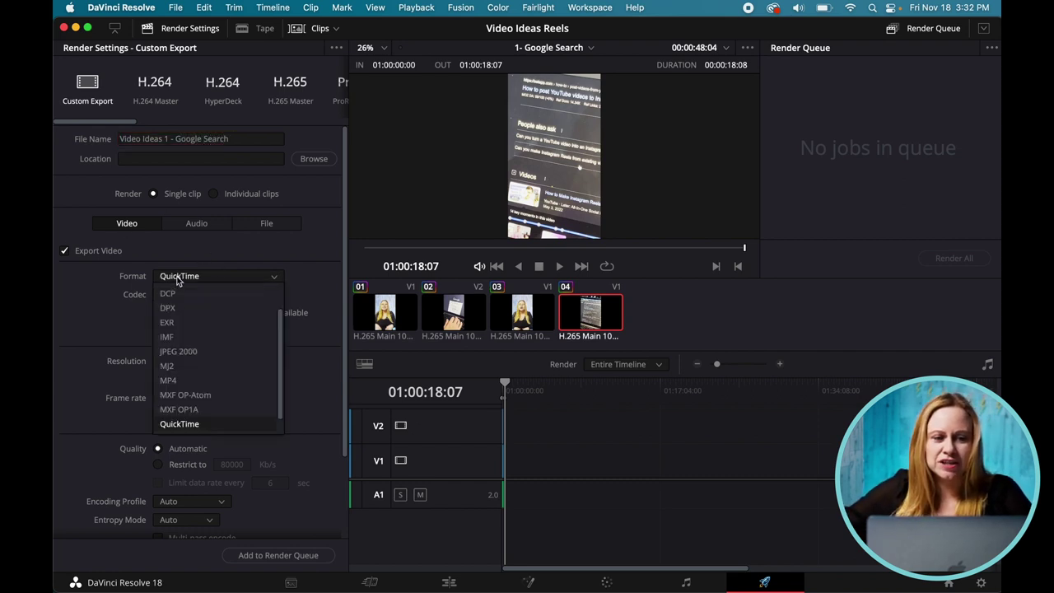
pyautogui.click(178, 381)
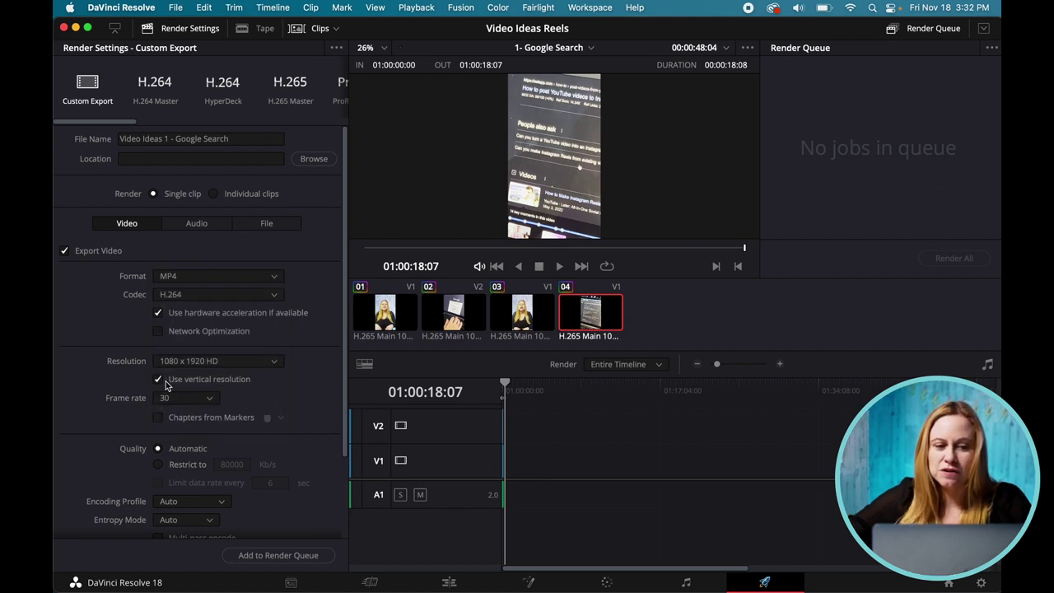
# Step: Queue the Video Ideas 1 - Google Search MP4 job to the Desktop and render it
pyautogui.click(263, 556)
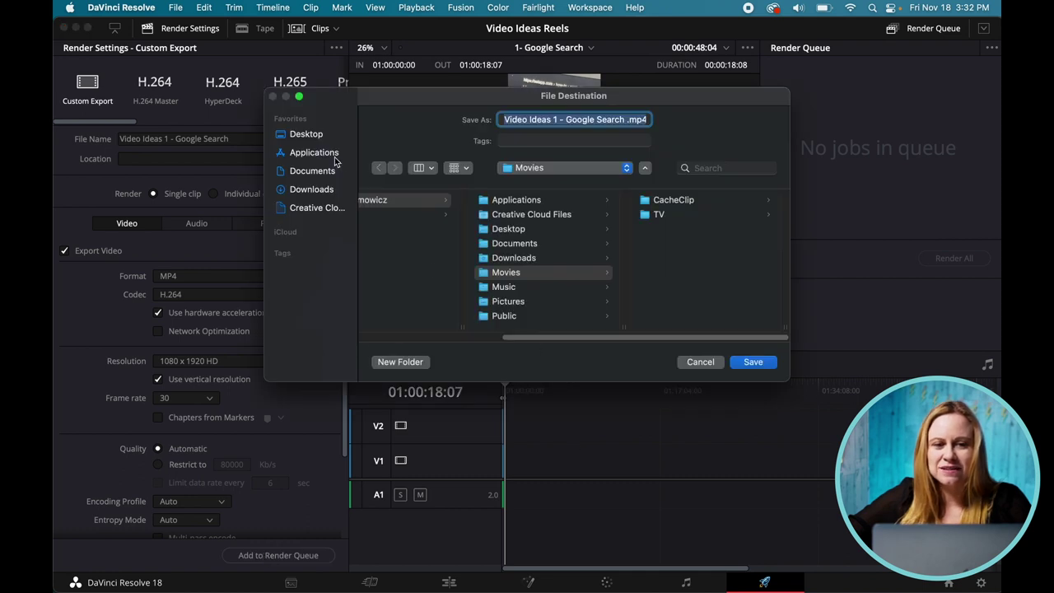
pyautogui.click(303, 135)
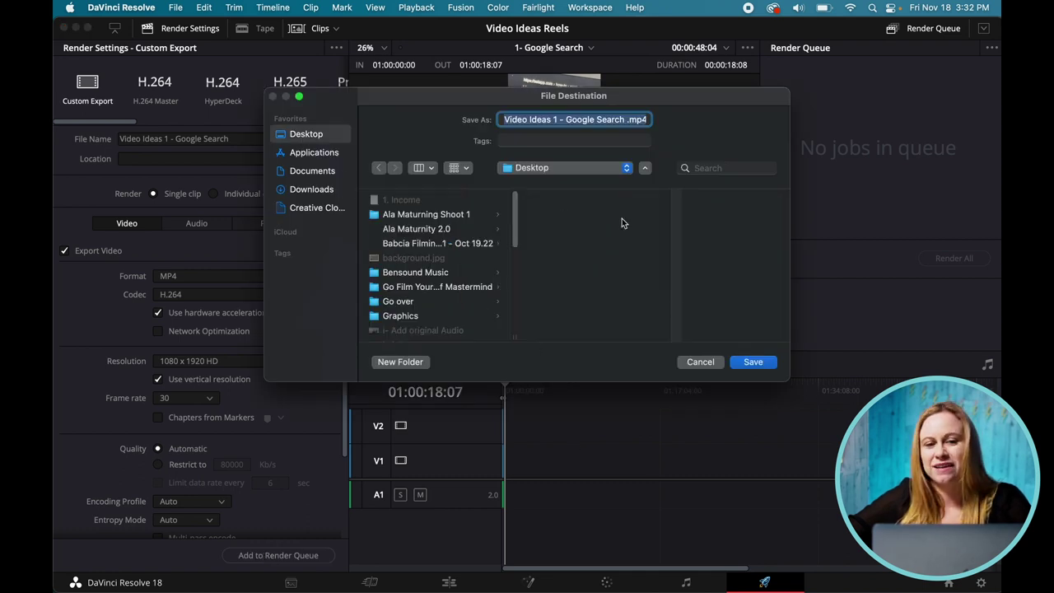
pyautogui.click(755, 363)
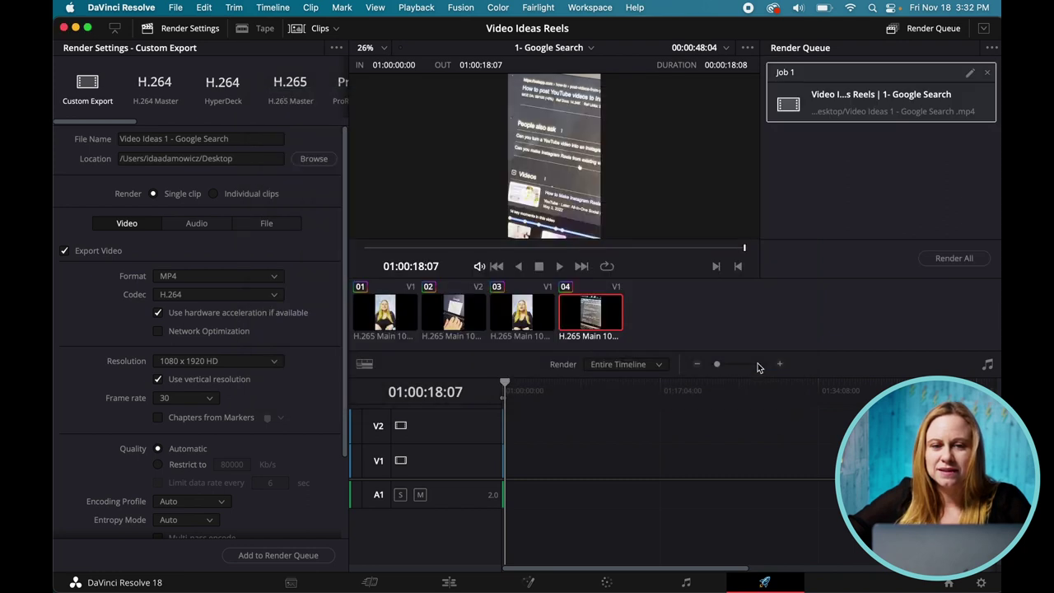
pyautogui.click(949, 257)
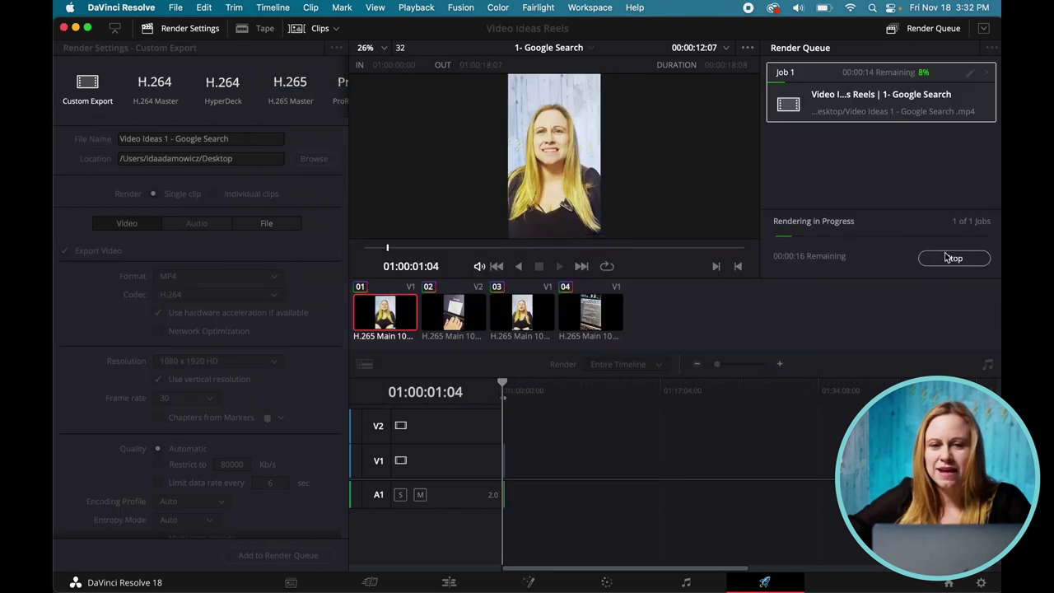